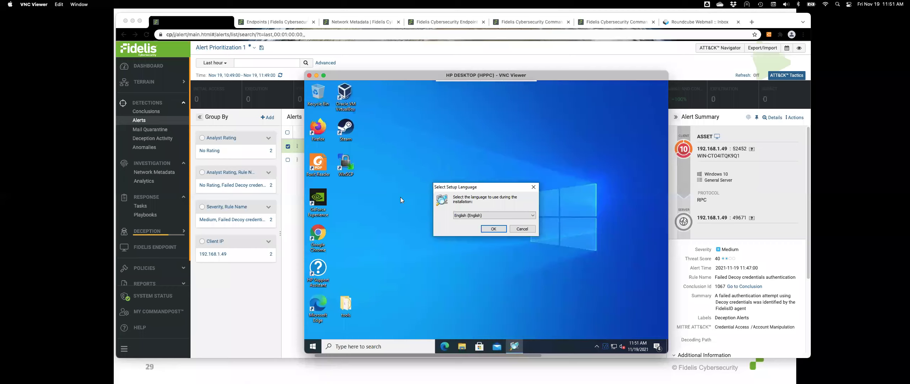
Run Advanced IP Scanner portably, in English and without installing, after accepting the license
click(496, 229)
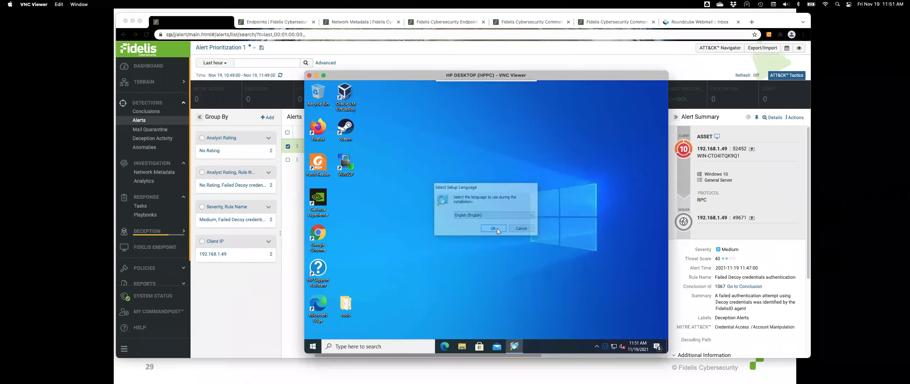
click(419, 208)
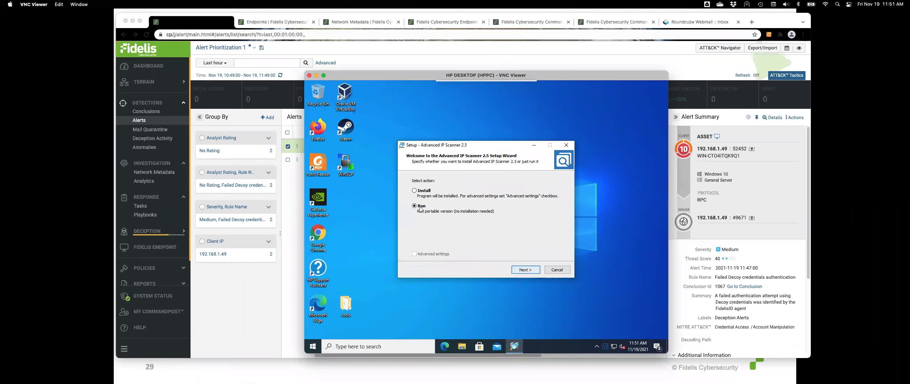
click(526, 268)
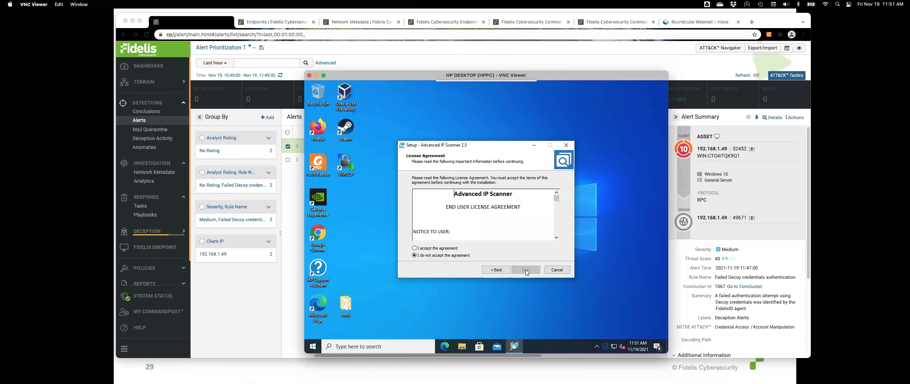
click(438, 248)
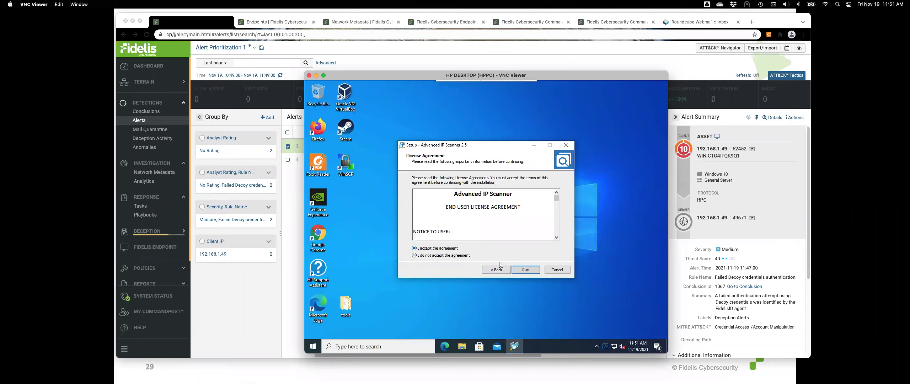
click(525, 269)
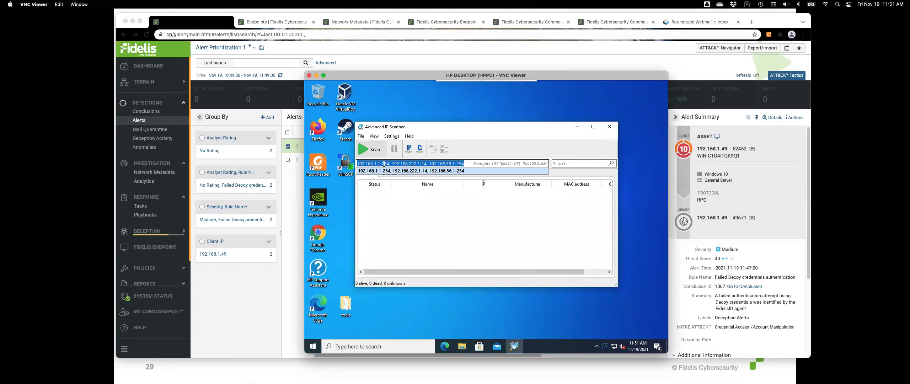
Scan only the 192.168.1.1-254 range, then return to the Fidelis alerts page
drag(391, 164, 478, 163)
key(BackSpace)
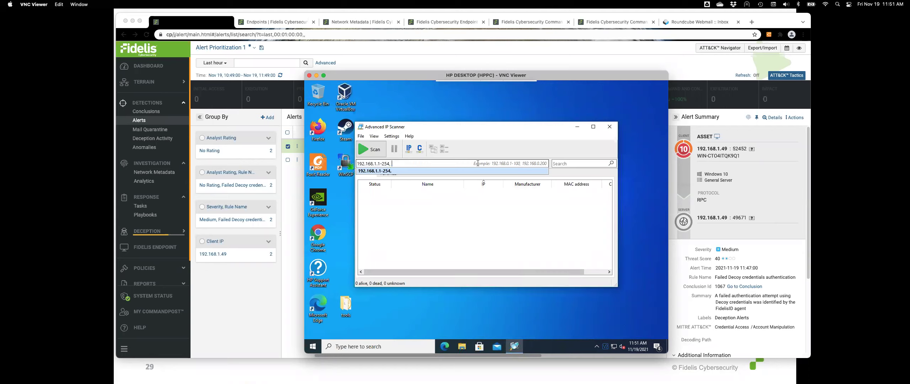
click(374, 150)
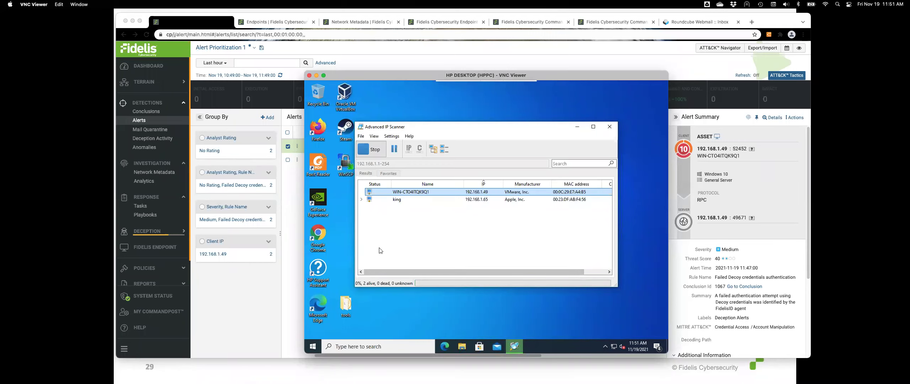
click(228, 279)
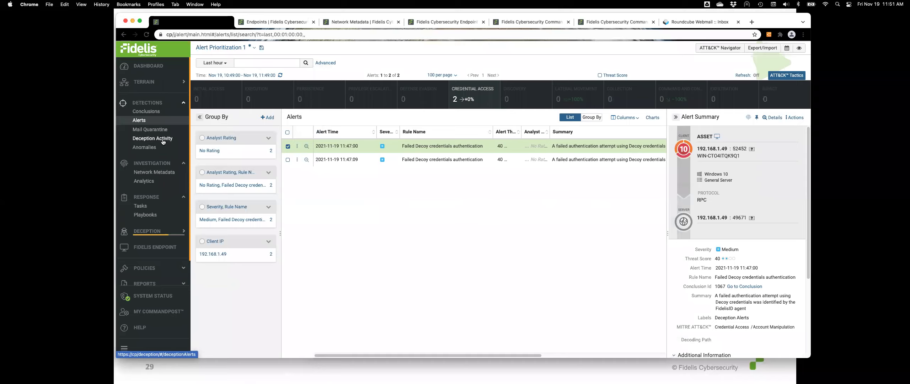
Show Fidelis anomalies as individual models in Details view, review the Model Family filter, and return to VNC Viewer
click(144, 147)
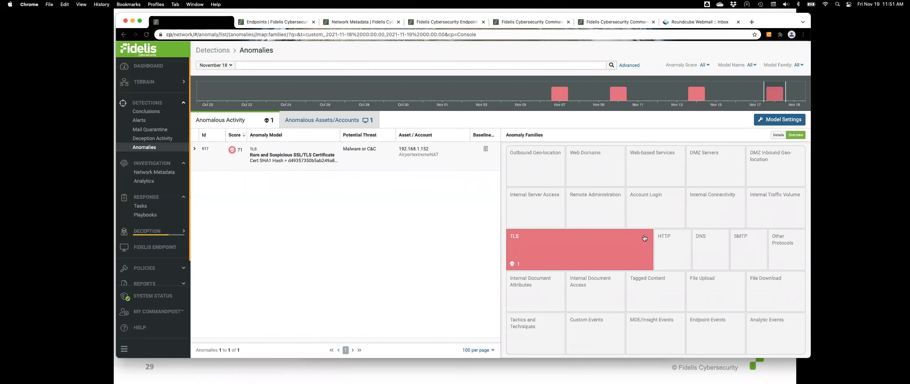
click(778, 135)
click(770, 65)
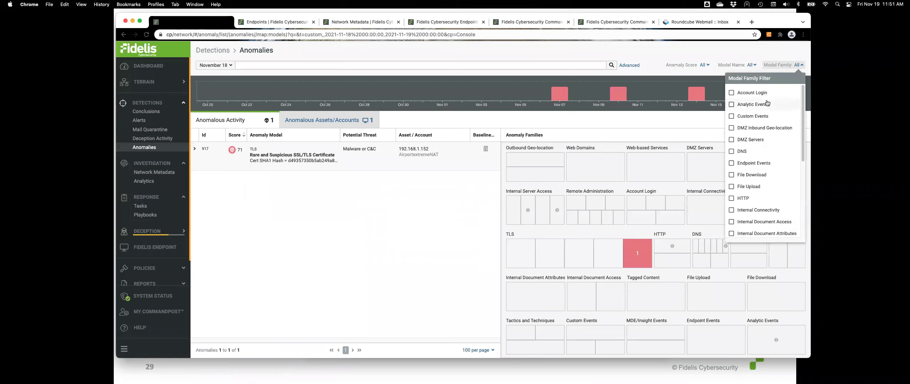
scroll(767, 177, down, 5)
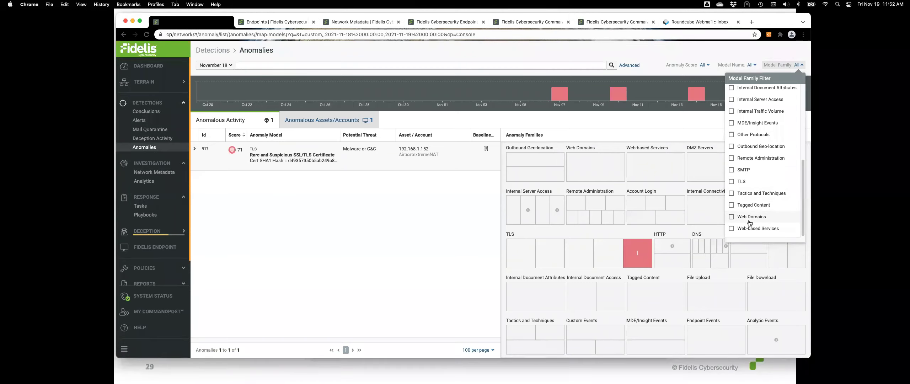
click(776, 65)
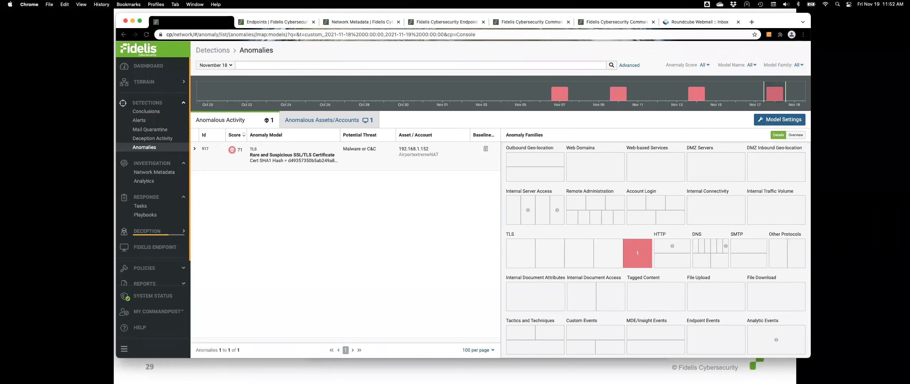
key(super+Tab)
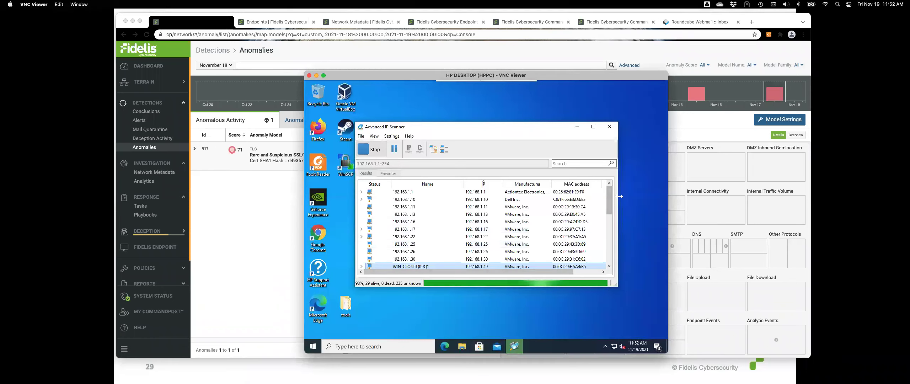
Filter the scan results for 'esx' and expand 192.168.1.10's services, then go back to the slides
drag(610, 202, 609, 200)
click(587, 162)
text(esx)
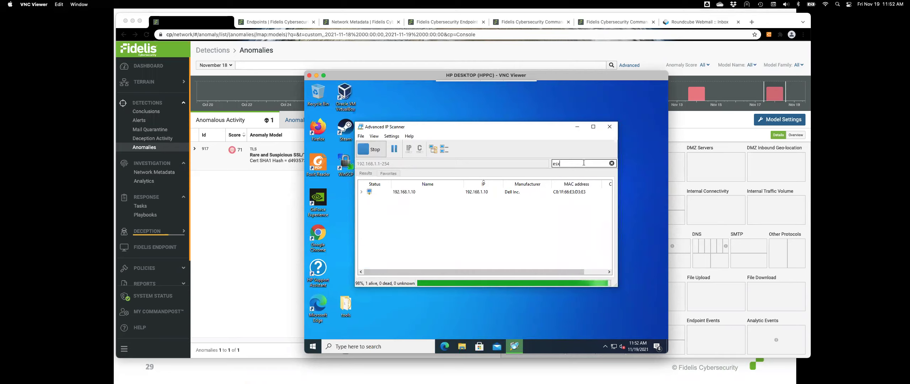
click(361, 192)
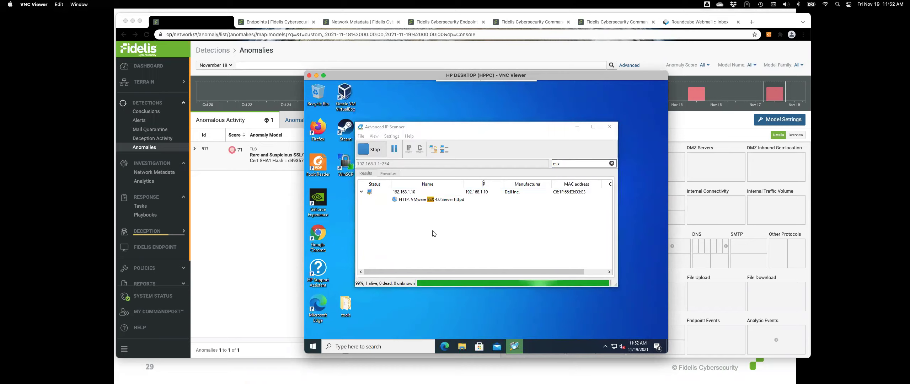
key(alt+Tab)
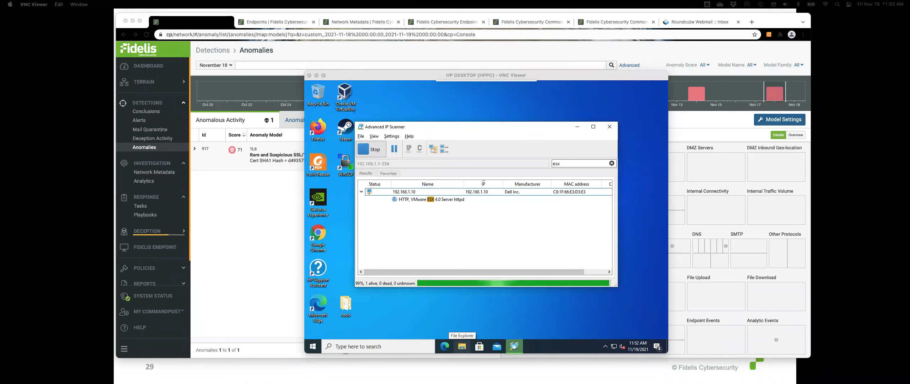
click(419, 246)
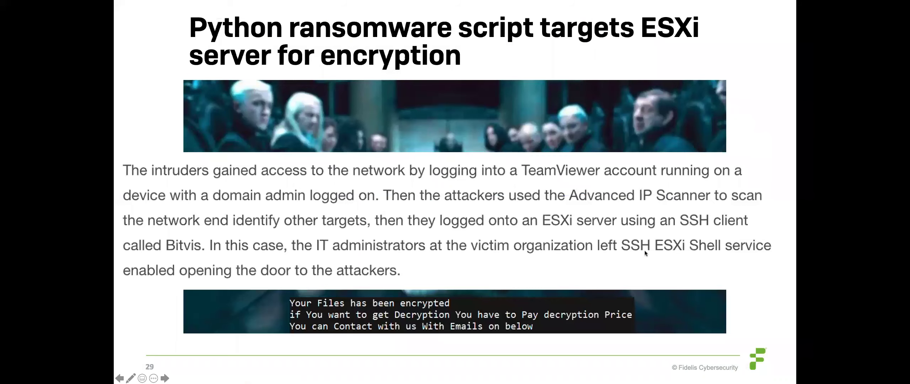
Advance slide 29 through the Sophos quote and intruders paragraph, then bring Fidelis forward
click(508, 248)
click(508, 247)
key(super+Tab)
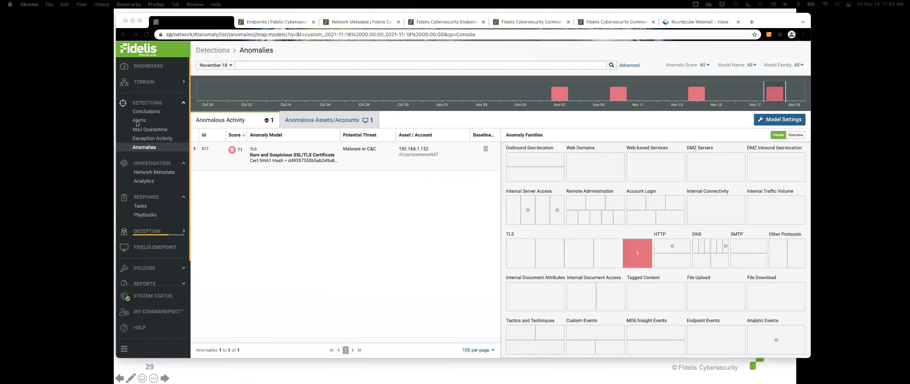
Group alerts by Client IP and list only the 78 alerts from 192.168.1.153, then return to the slideshow
click(138, 121)
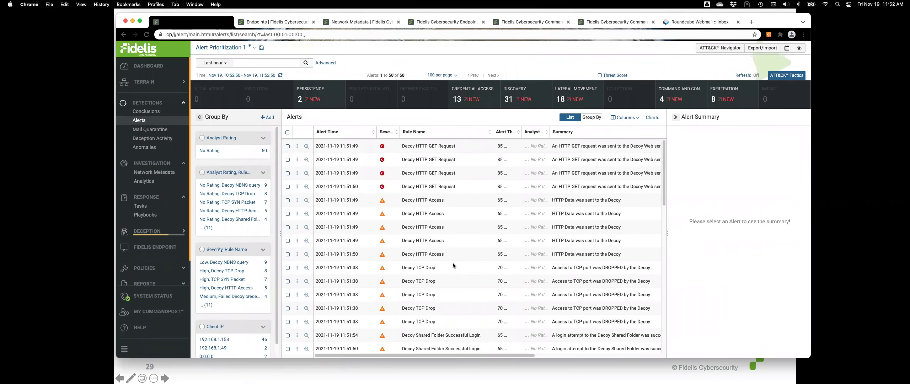
scroll(227, 281, down, 1)
click(211, 313)
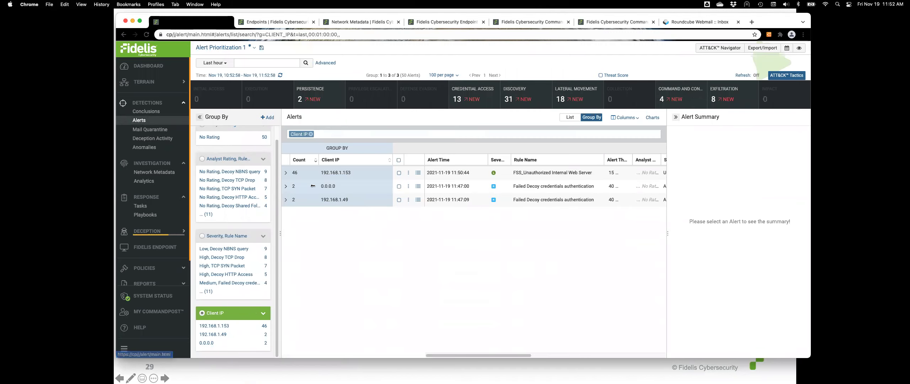
click(285, 173)
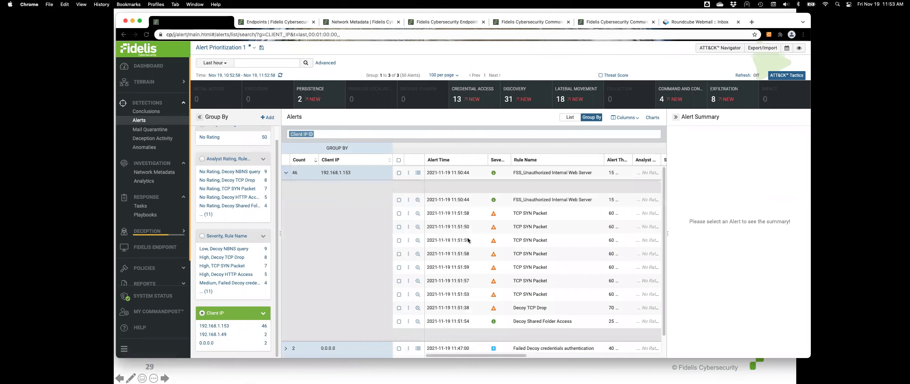
scroll(511, 255, down, 1)
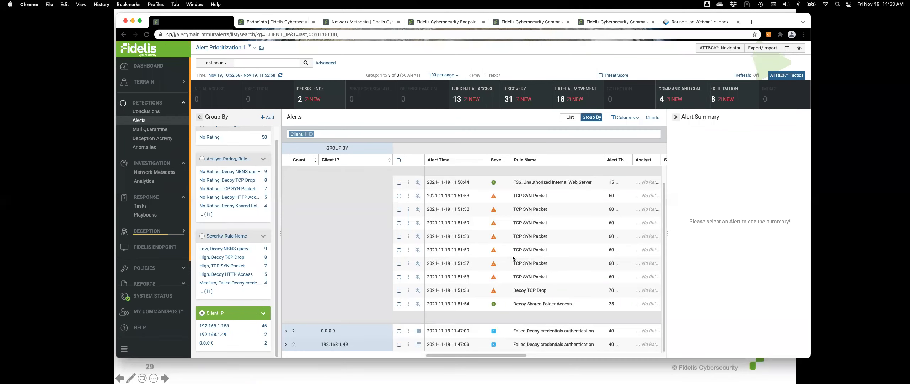
scroll(512, 255, up, 1)
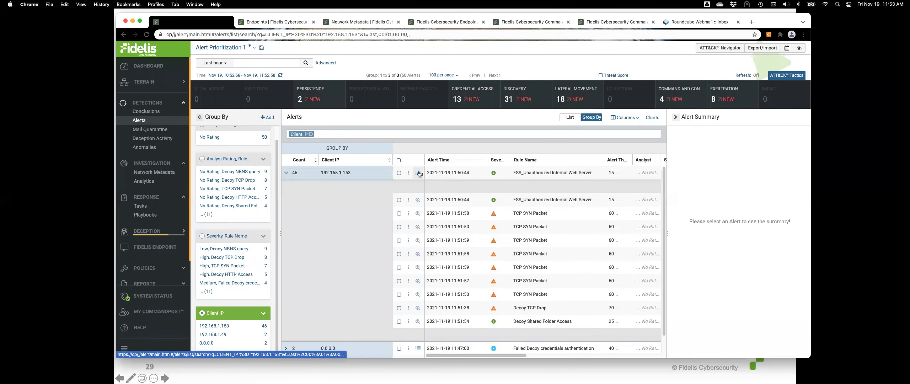
click(418, 172)
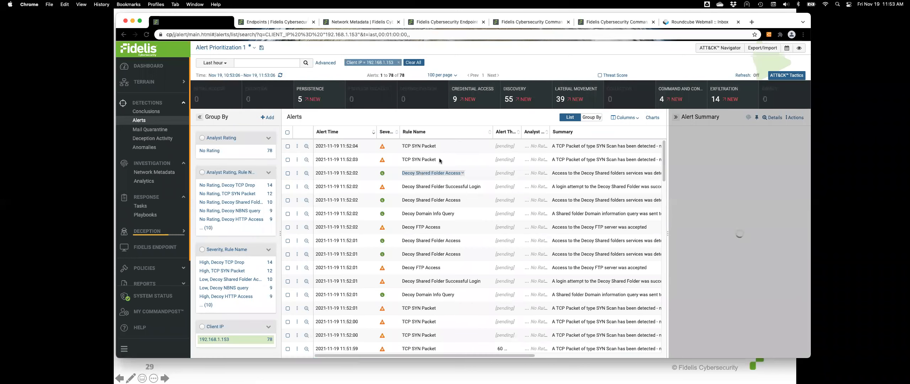
scroll(448, 245, down, 10)
scroll(448, 246, down, 1)
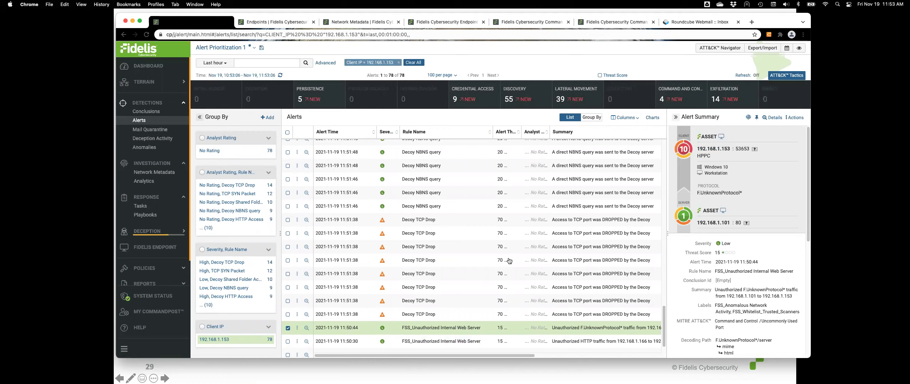
key(super+Tab)
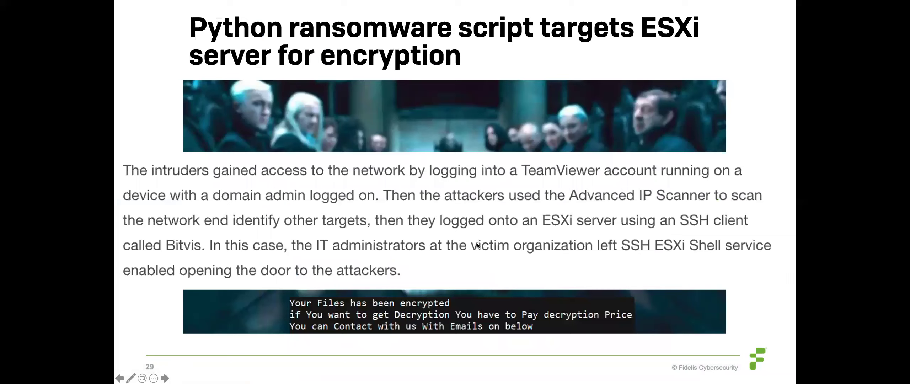
Advance the slide to the Sophos quote and scroll back up the Fidelis alerts list
key(Right)
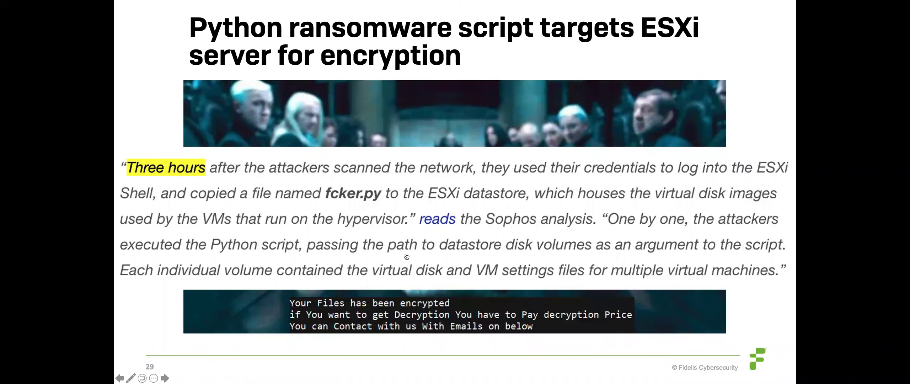
key(super+Tab)
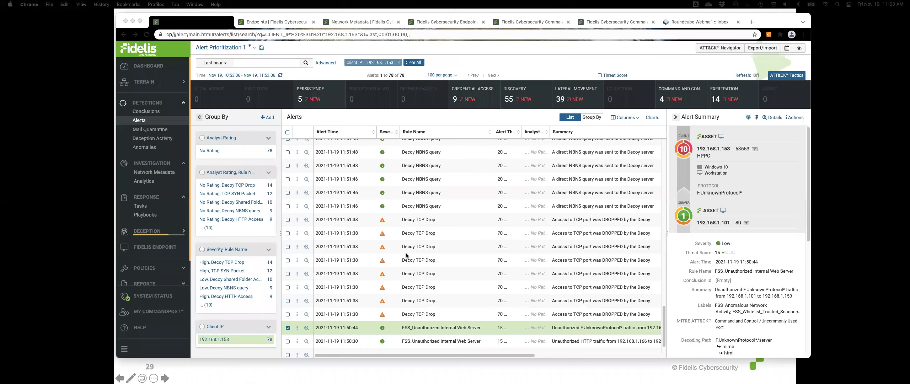
scroll(406, 254, up, 1)
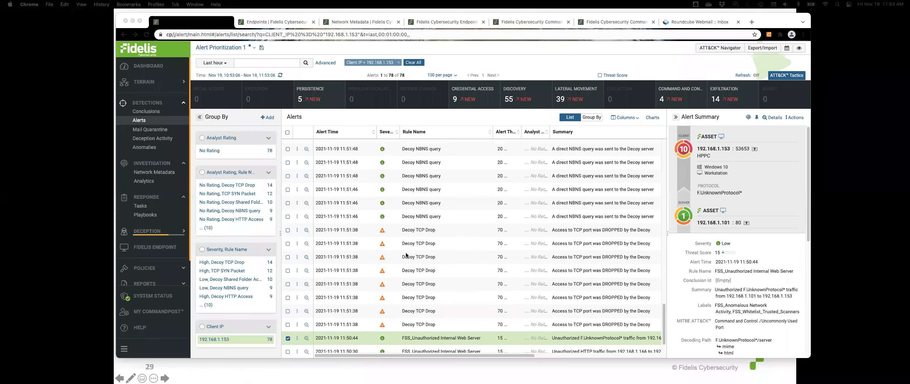
scroll(406, 254, up, 5)
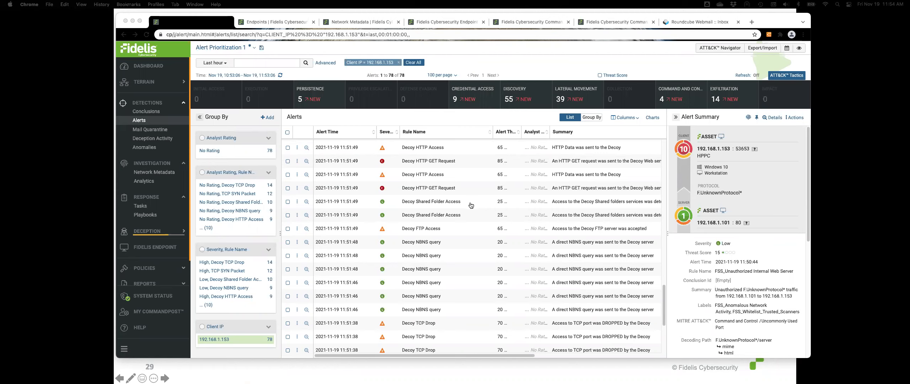
Step the slide forward again, then scroll the Fidelis alerts and open Response > Playbooks
key(Right)
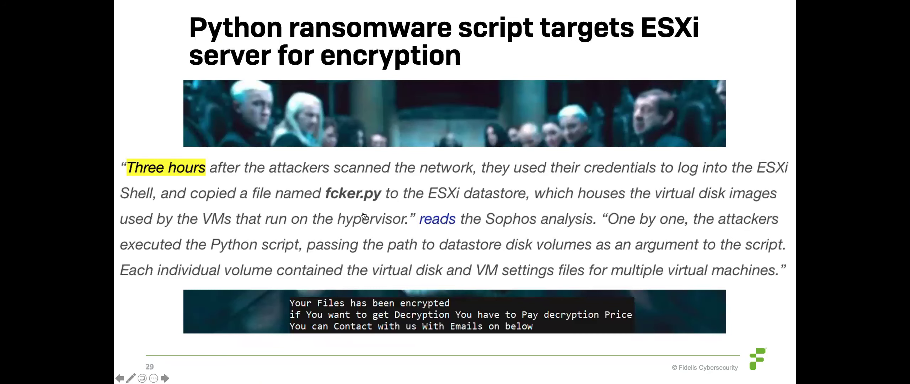
key(super+Tab)
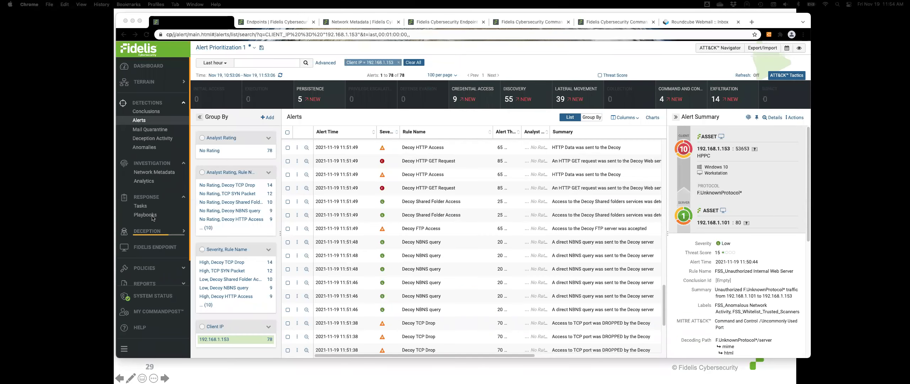
scroll(363, 206, down, 1)
scroll(363, 205, down, 5)
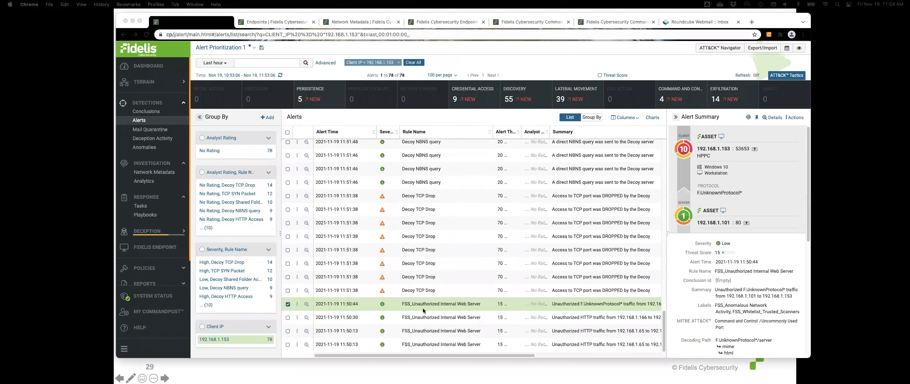
click(487, 303)
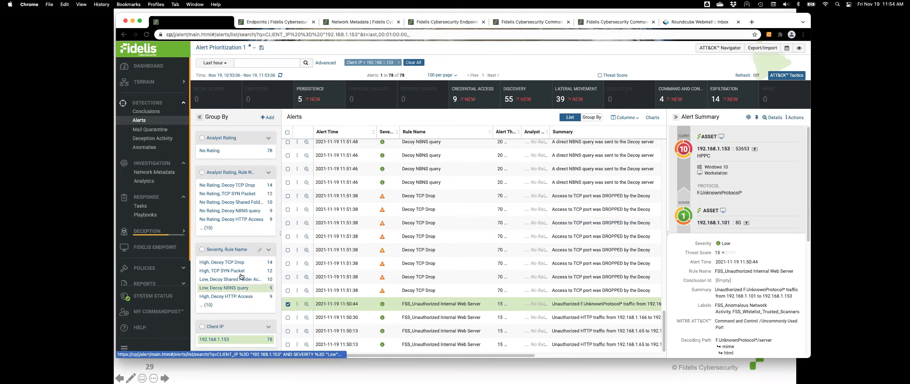
click(145, 215)
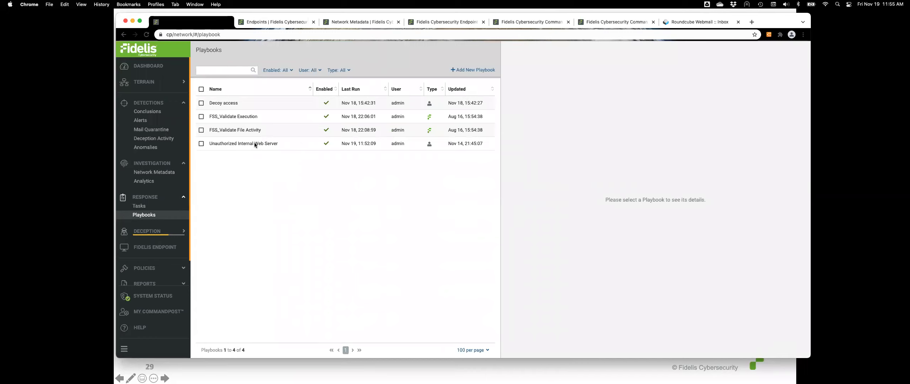
Follow the Unauthorized Internal Web Server playbook to its latest 'Users Currently Logged In' task results
click(288, 146)
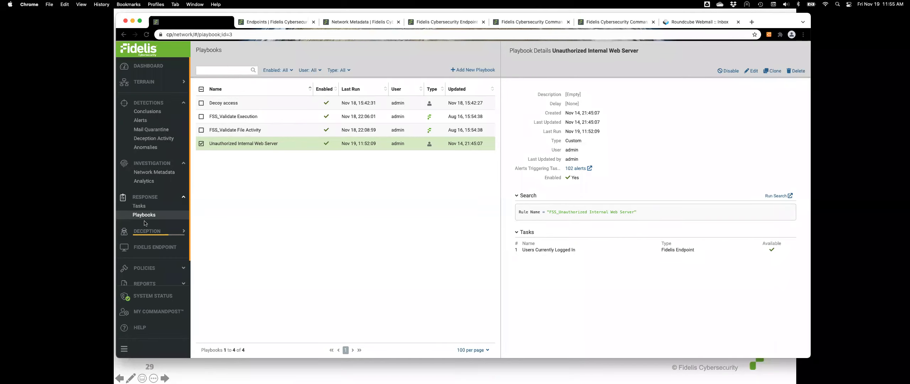
click(139, 206)
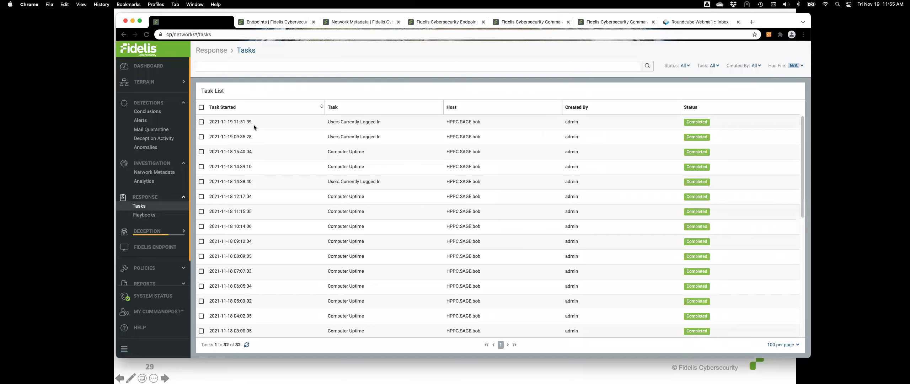
click(279, 122)
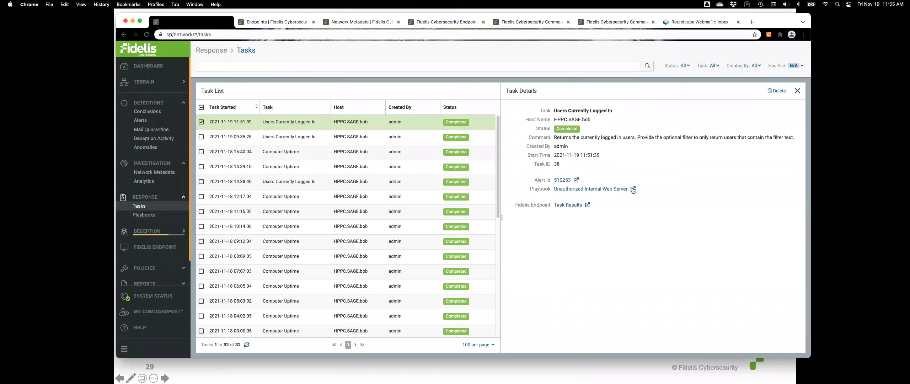
click(587, 206)
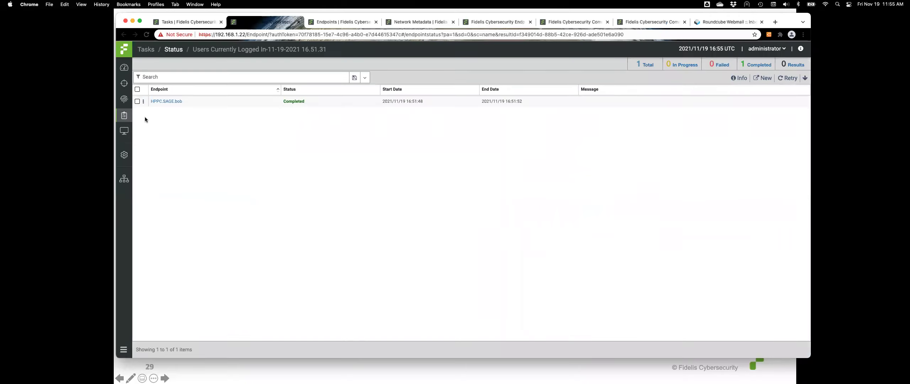
Open HPPC.SAGE.bob's job results, highlight the logged-in user's name, and go to the Endpoints page
click(143, 102)
click(159, 108)
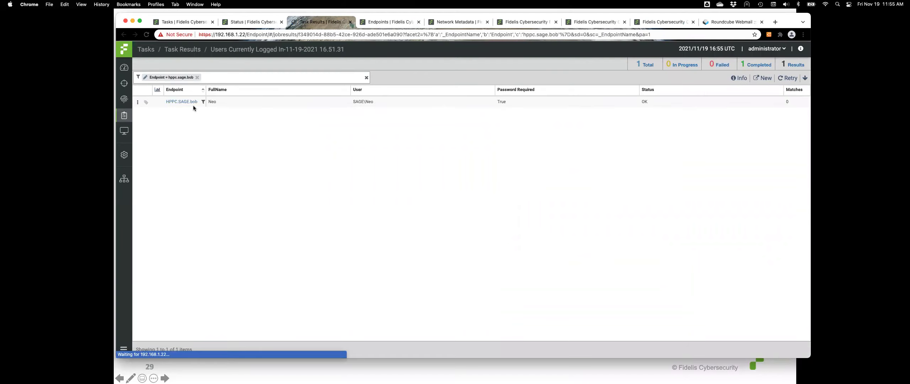
drag(220, 101, 207, 103)
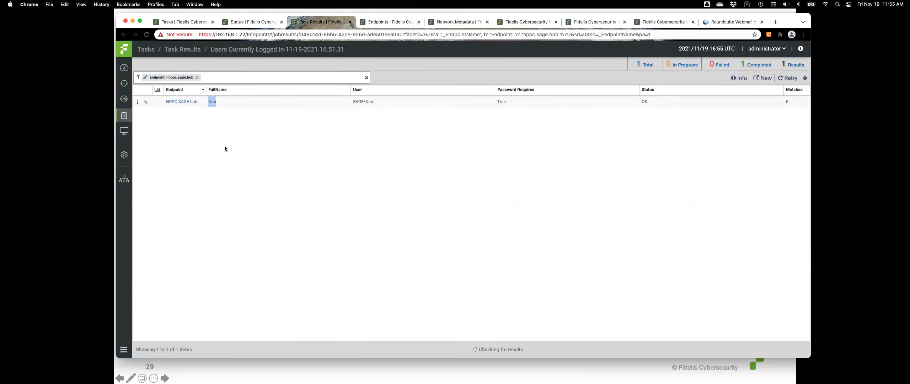
mouse_move(125, 116)
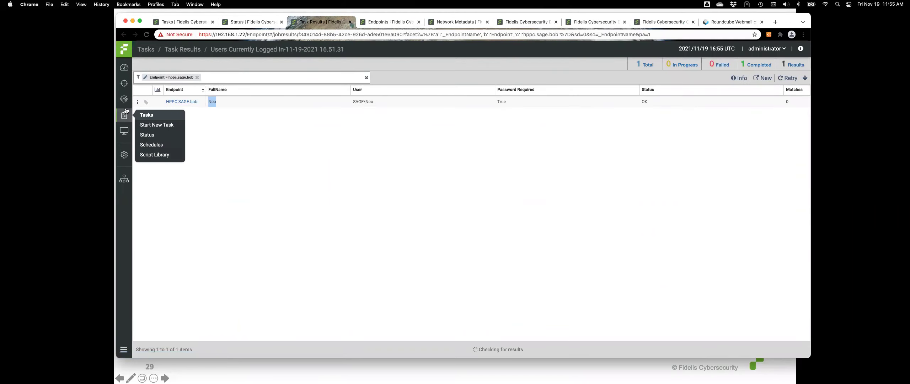
mouse_move(126, 132)
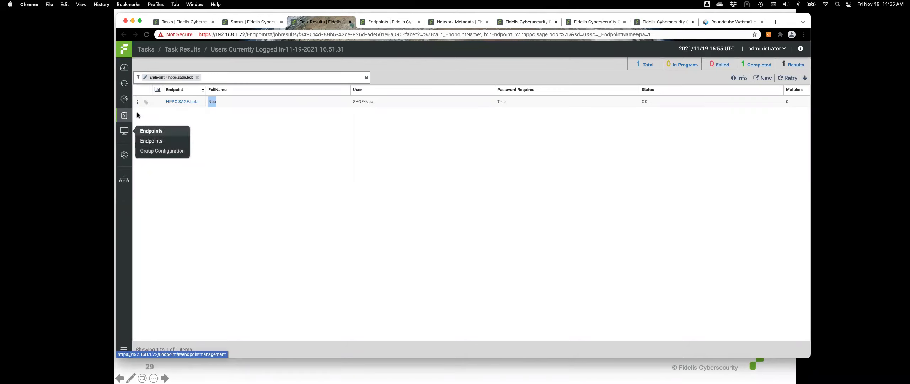
click(151, 141)
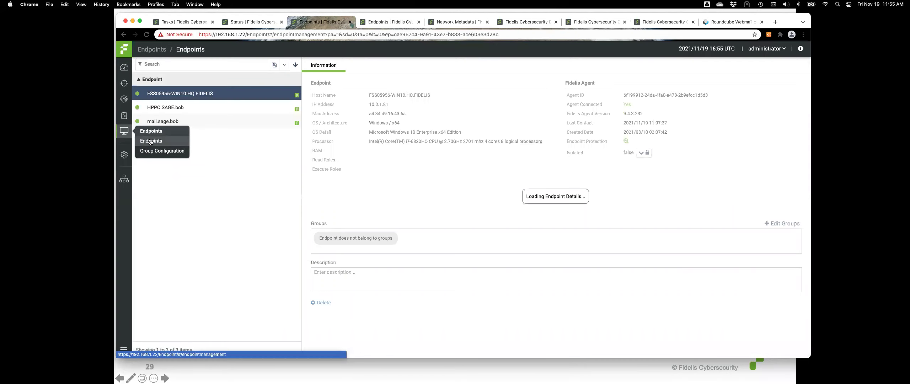
Run a Process behaviors search over the Last Hour, returning 90 events
mouse_move(124, 84)
mouse_move(124, 100)
click(145, 110)
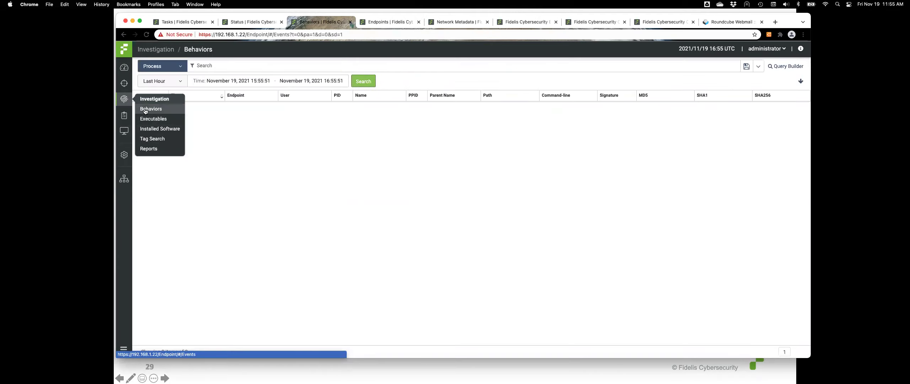
click(367, 81)
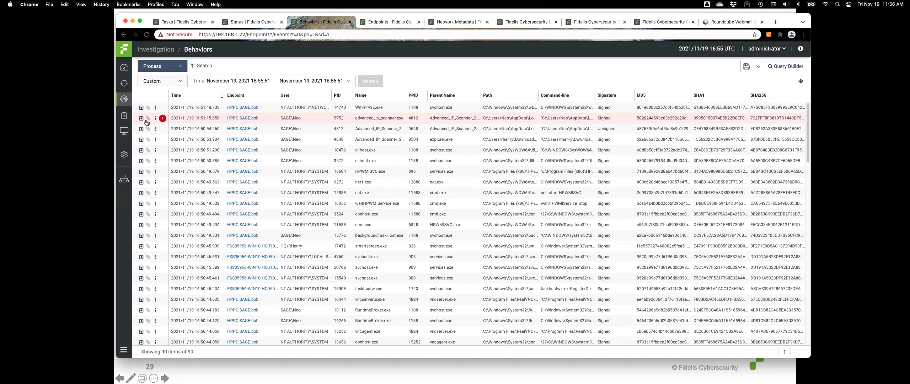
mouse_move(126, 135)
Return to the Fidelis Elevate alerts and select the 11:50:44 FSS_Unauthorized Internal Web Server alert
click(190, 23)
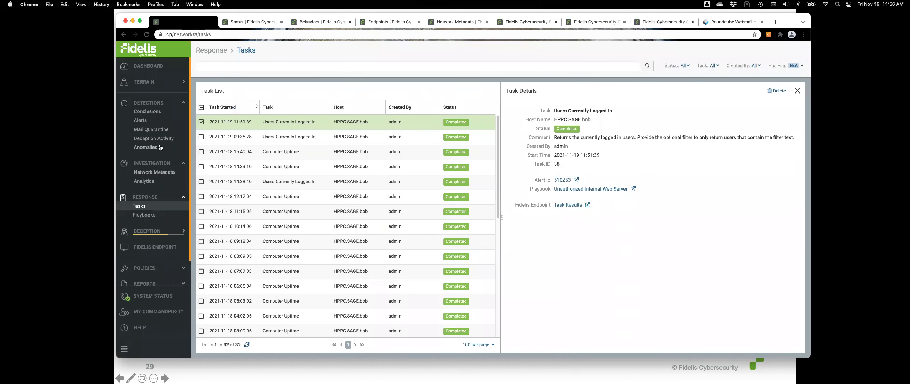
click(144, 121)
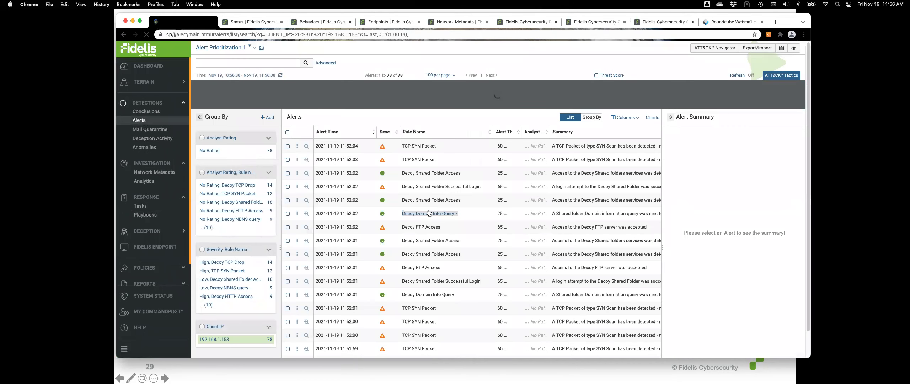
scroll(437, 231, down, 5)
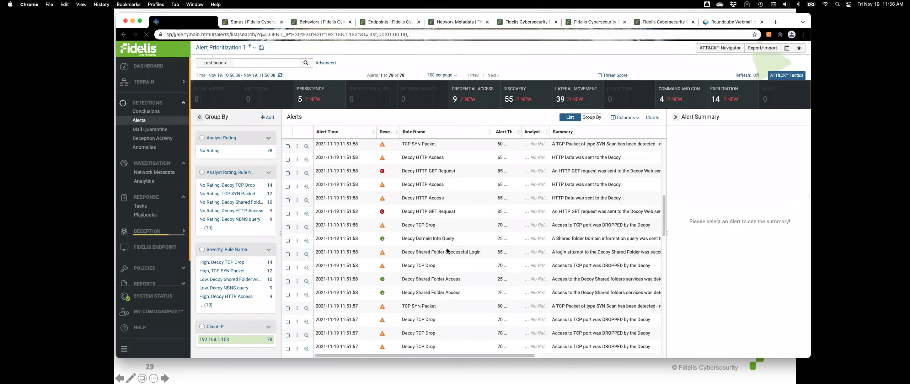
scroll(447, 250, down, 10)
scroll(447, 251, down, 10)
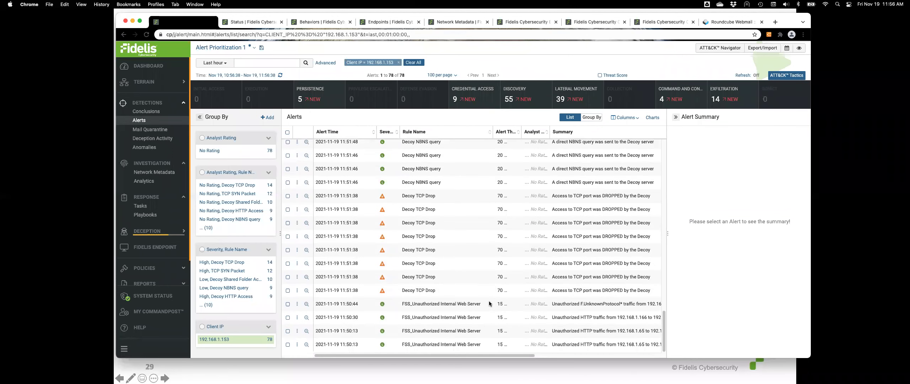
click(489, 300)
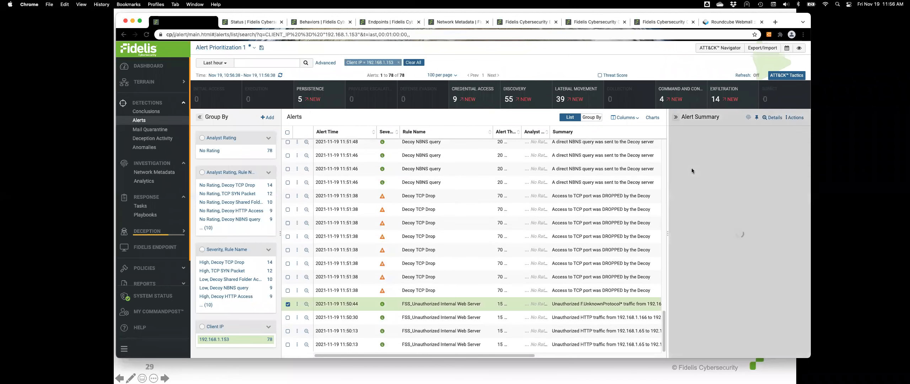
Open alert #510298's full details and scroll down to Endpoint Tasks & Activities
click(774, 118)
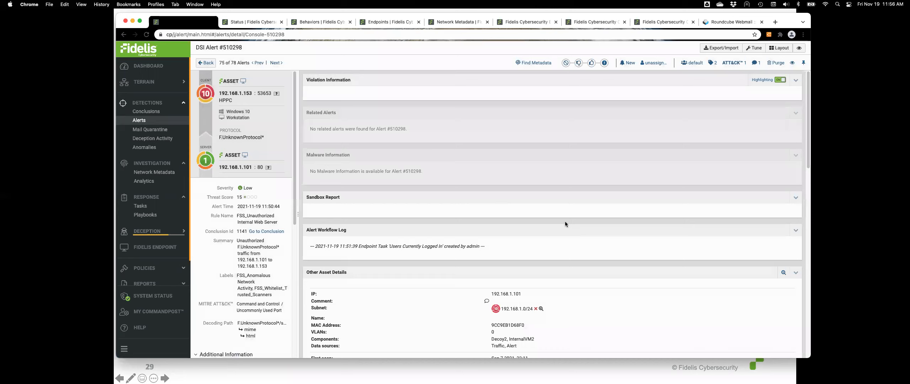
scroll(565, 224, down, 3)
scroll(564, 223, down, 4)
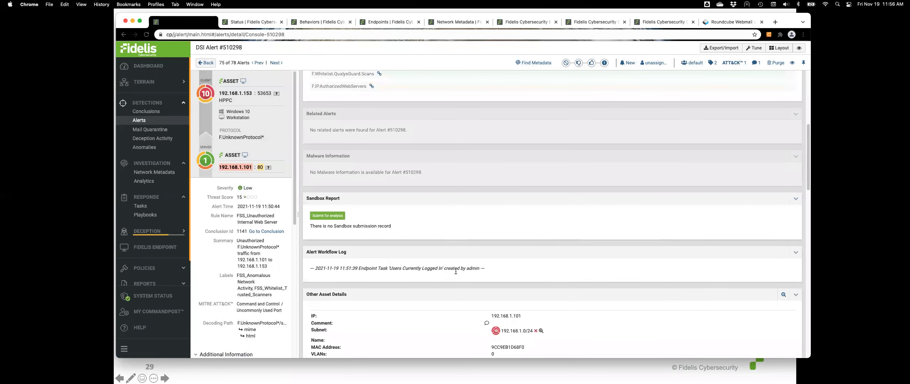
scroll(519, 267, down, 1)
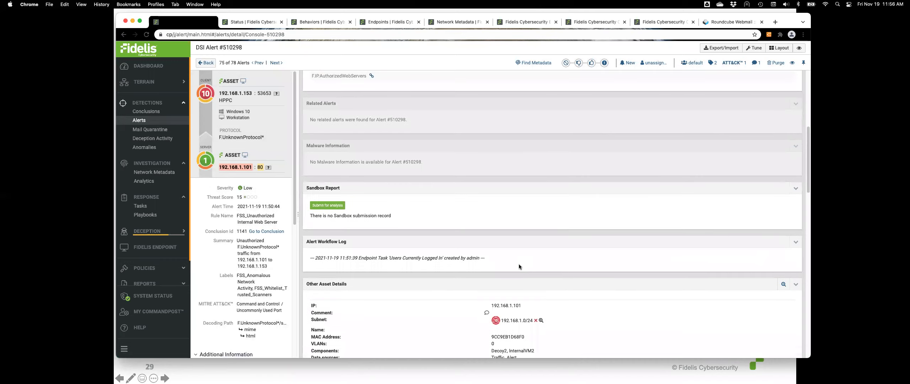
scroll(499, 258, down, 1)
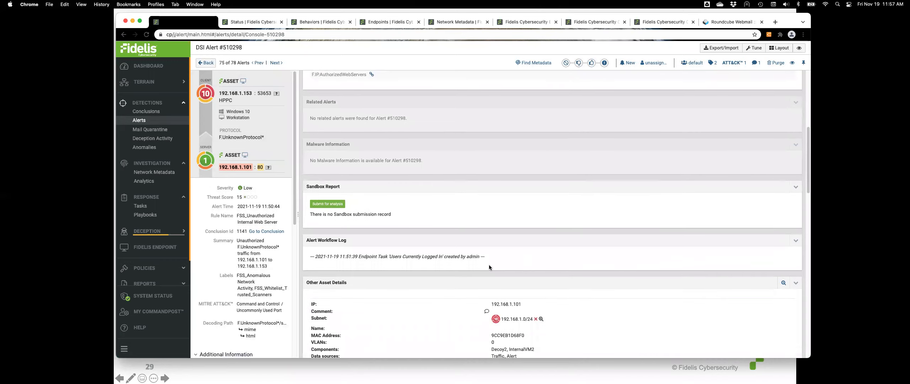
scroll(502, 255, down, 3)
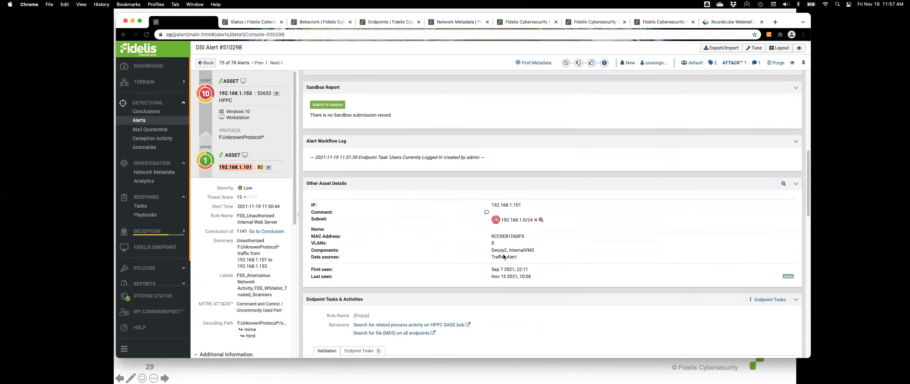
scroll(503, 254, down, 2)
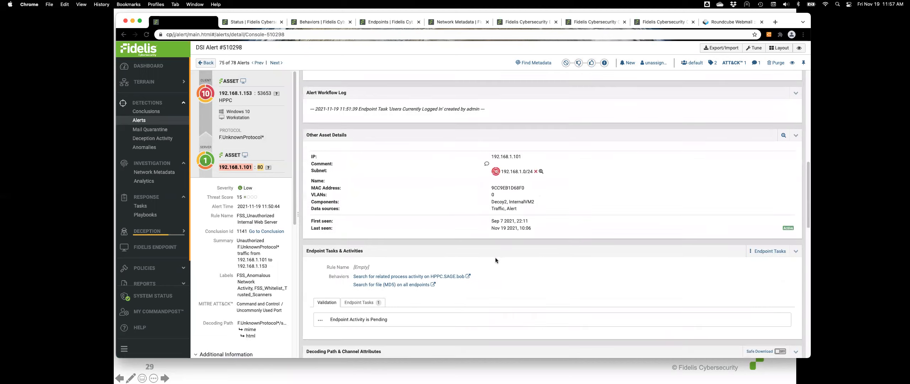
Show the completed Users Currently Logged In task and list the runnable endpoint tasks
click(359, 302)
scroll(409, 317, down, 1)
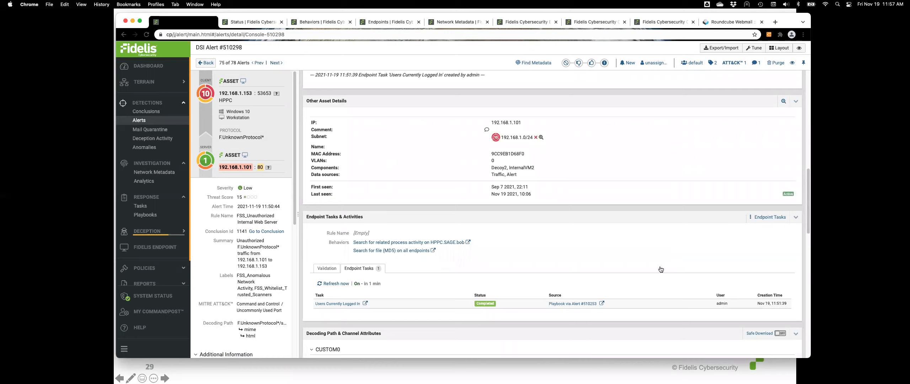
click(775, 217)
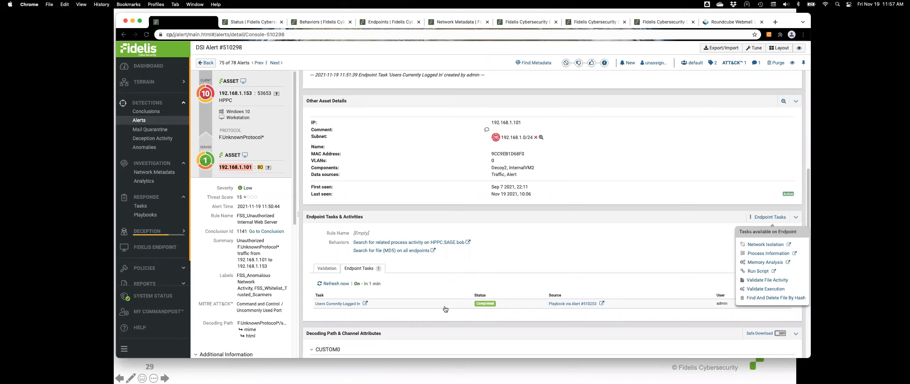
On the remote desktop, filter Advanced IP Scanner for ftp and open MULT-KRZ's FTP service
key(super+Tab)
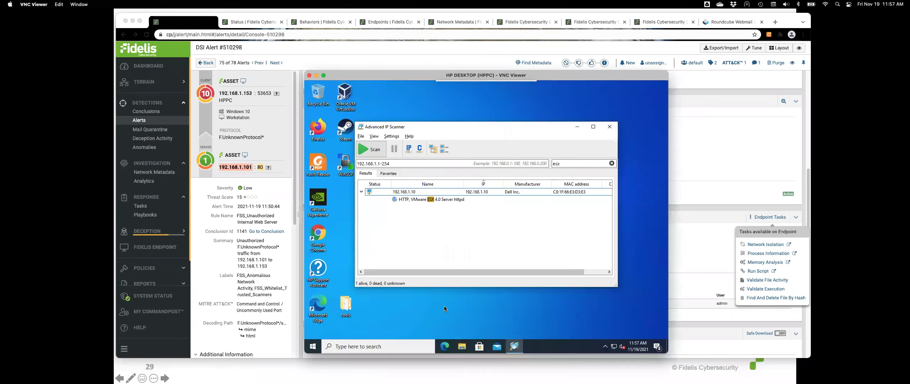
double_click(579, 164)
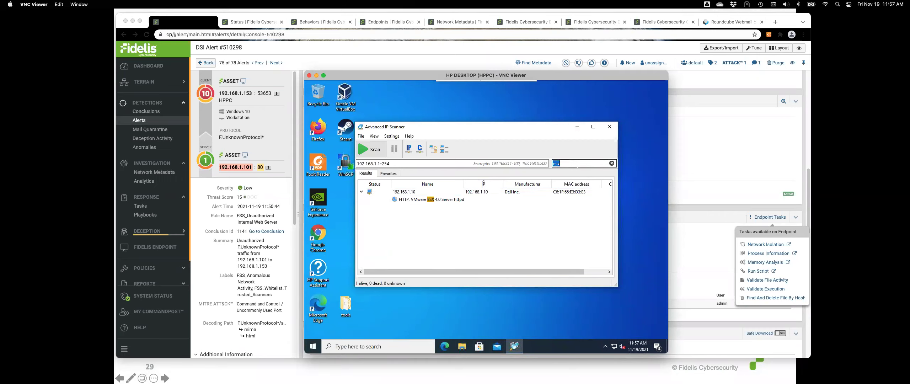
text(ftp)
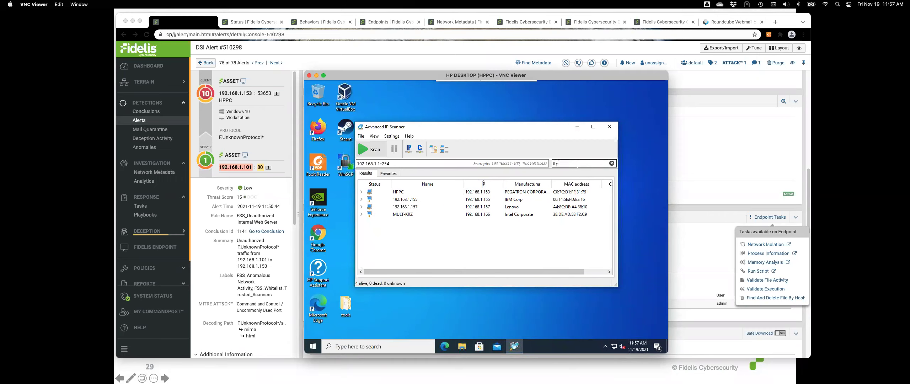
click(361, 213)
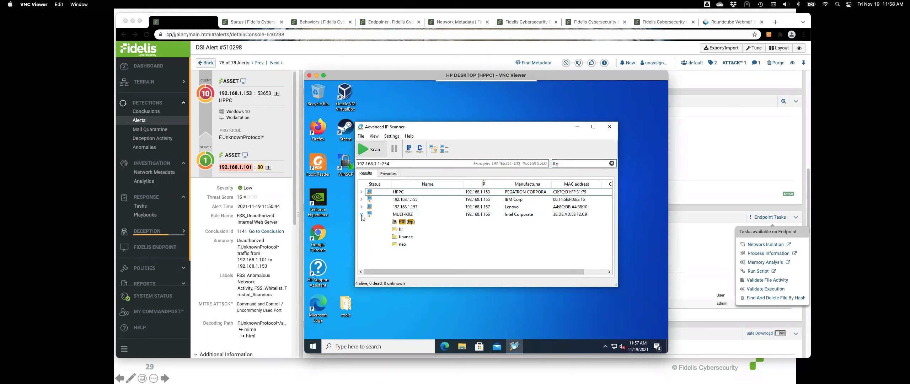
click(396, 222)
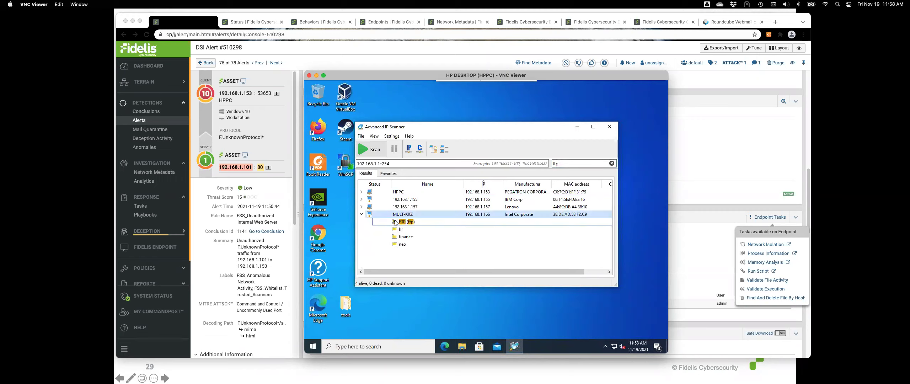
double_click(396, 222)
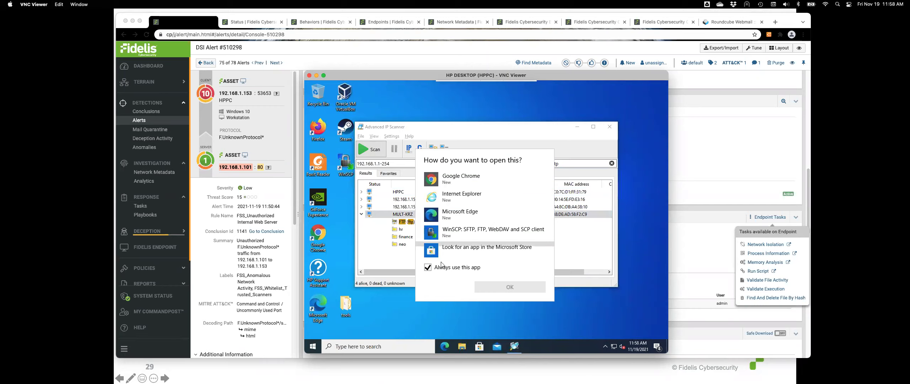
Open the FTP link with WinSCP and log in with the user's FTP credentials
click(446, 232)
click(503, 285)
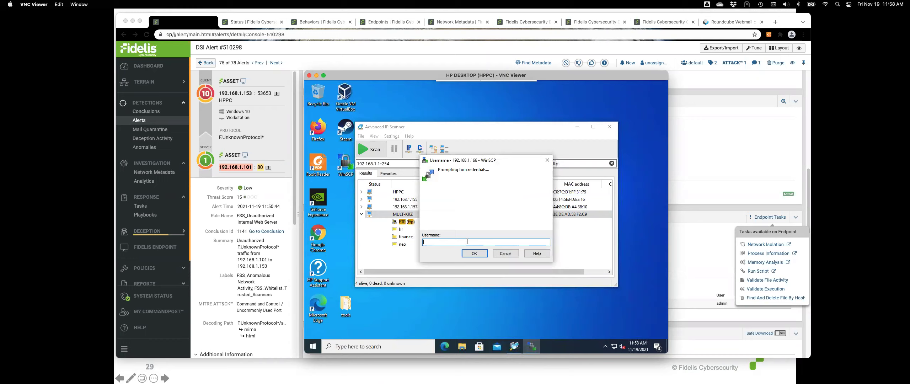
key(Return)
text(*******)
click(474, 253)
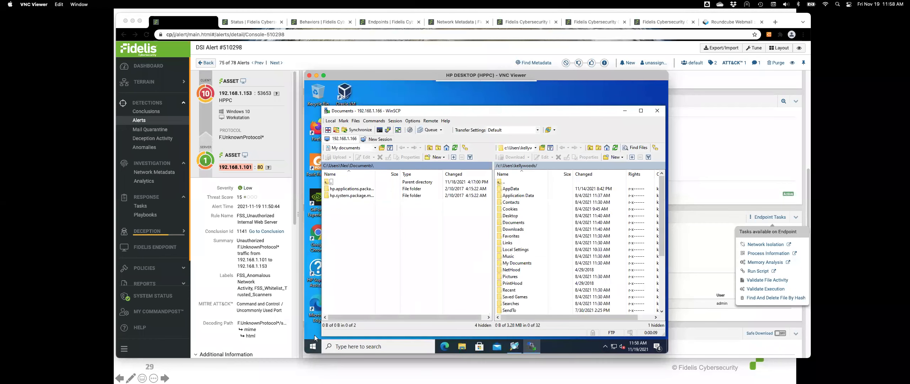
Open the remote tools folder and select MultiMiner.Win and NiceHashMiner
drag(422, 111, 487, 88)
double_click(346, 305)
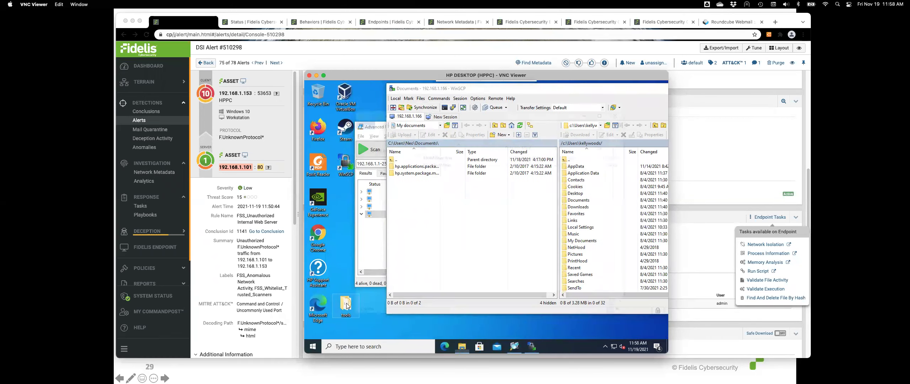
drag(456, 115, 367, 129)
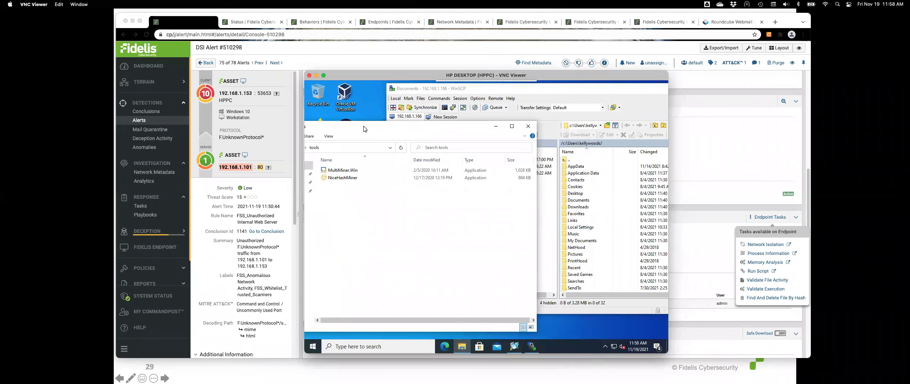
click(346, 171)
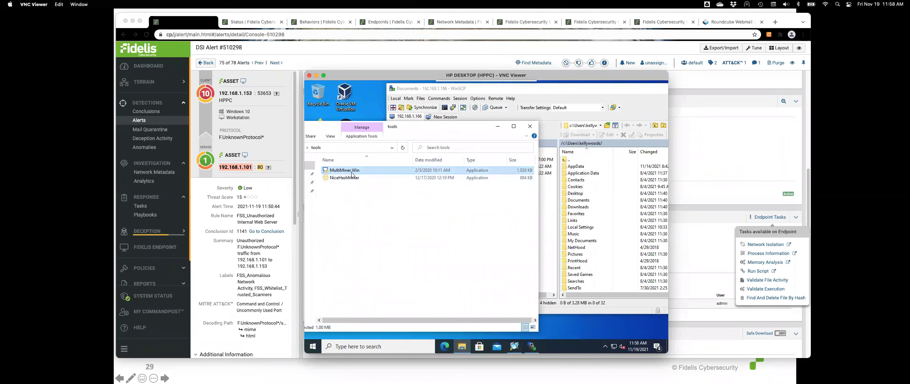
shift+click(351, 174)
Drag both files into WinSCP's remote My Documents, confirm the upload, and keep the session open
drag(377, 175, 588, 241)
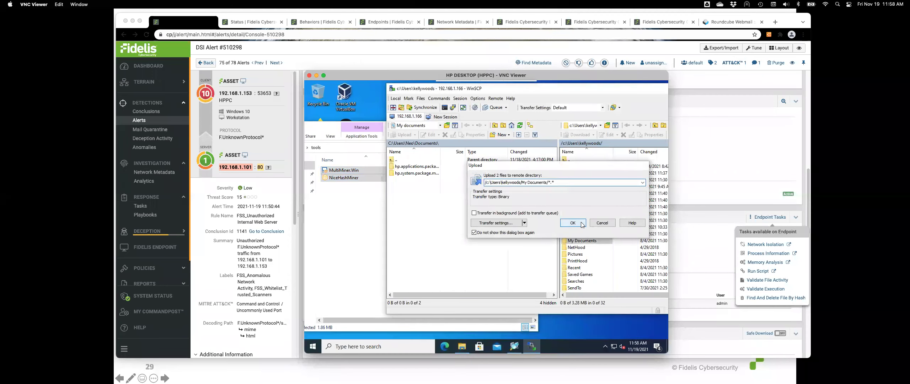
click(572, 223)
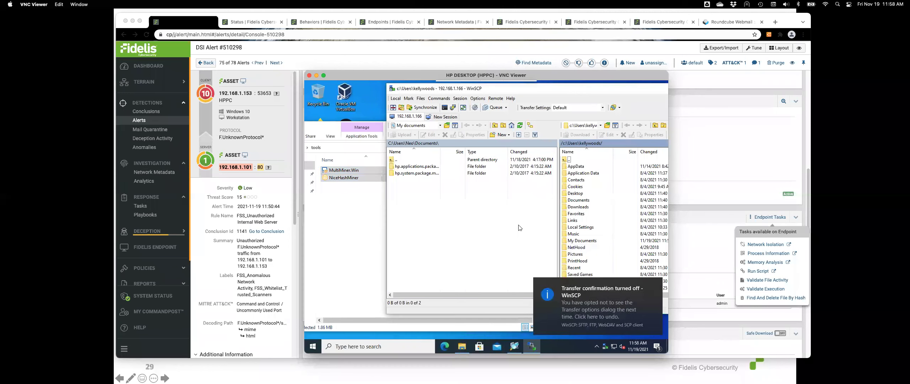
drag(501, 89, 432, 102)
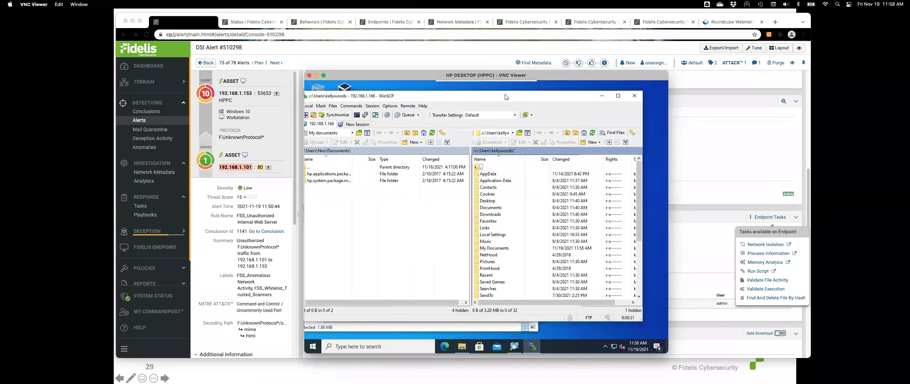
click(636, 96)
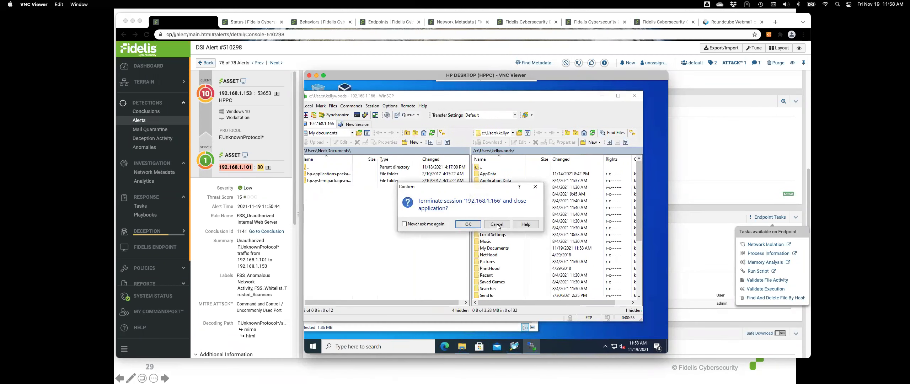
click(496, 223)
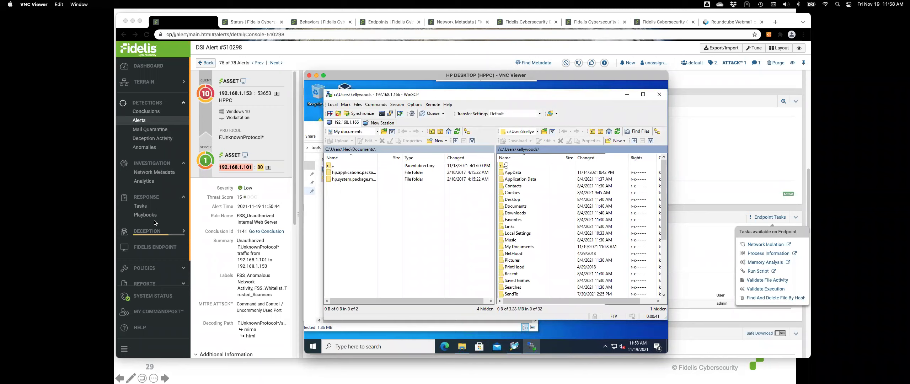
Clear the 192.168.1.153 client IP filter and open the Malware - TROJAN alert #510339
click(142, 121)
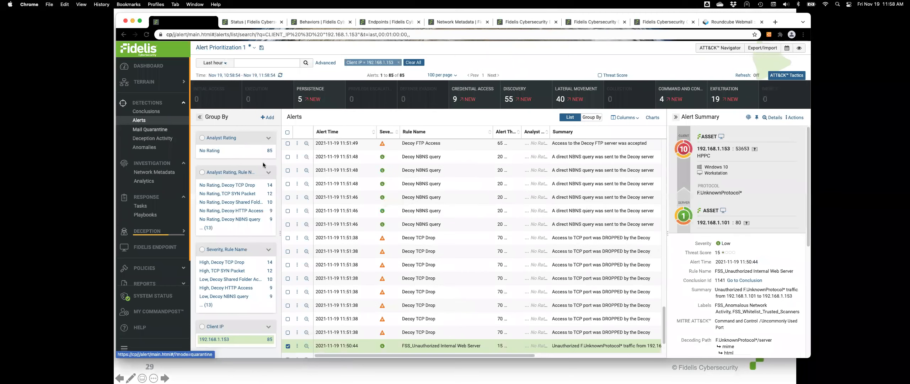
click(399, 63)
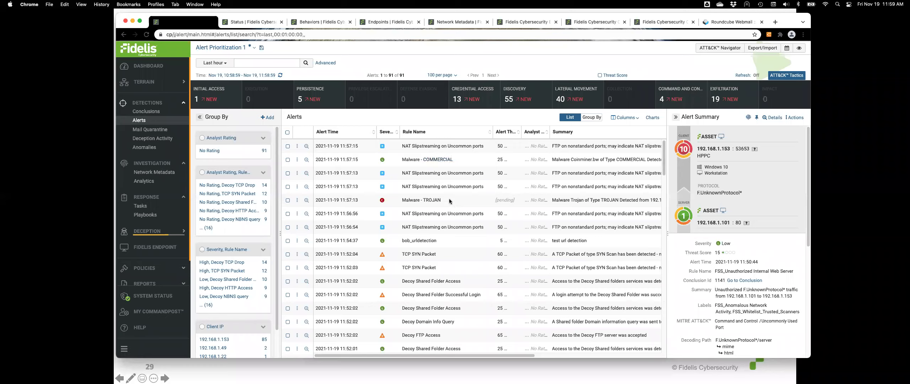
click(461, 159)
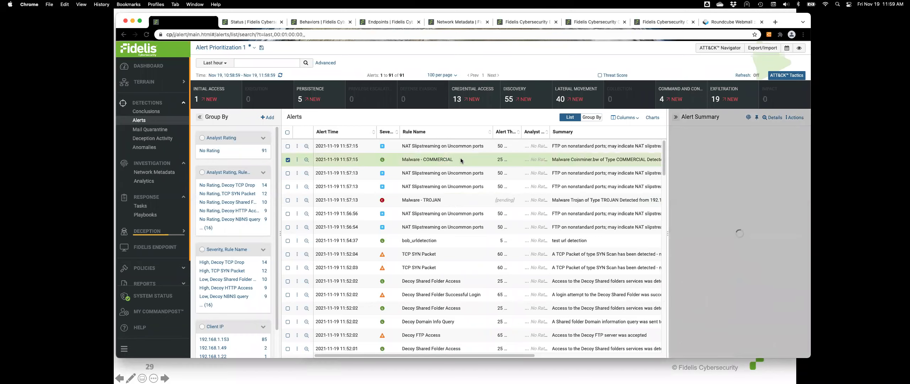
click(457, 201)
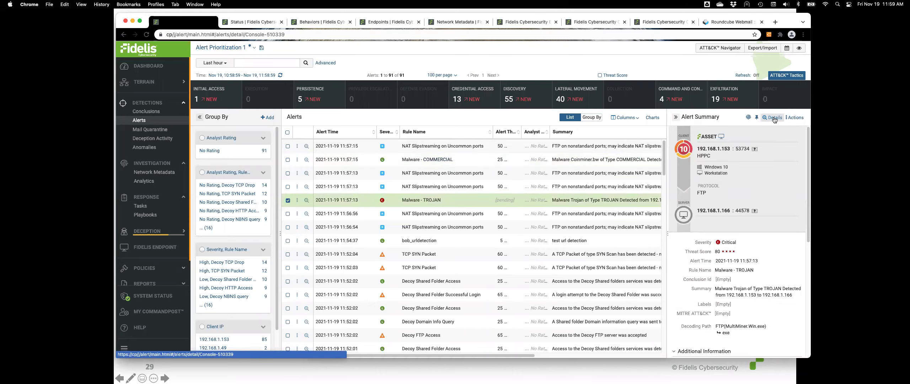
click(773, 118)
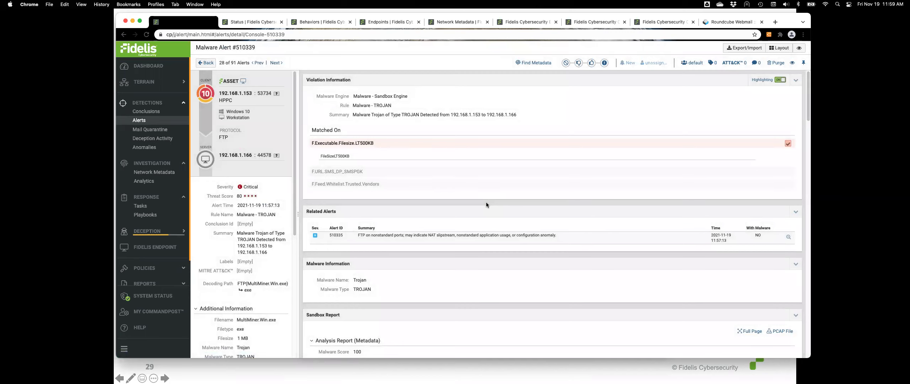
Expand the sandbox report's Filesystem Activity and Files Opened to list the 44 opened files
scroll(486, 204, down, 5)
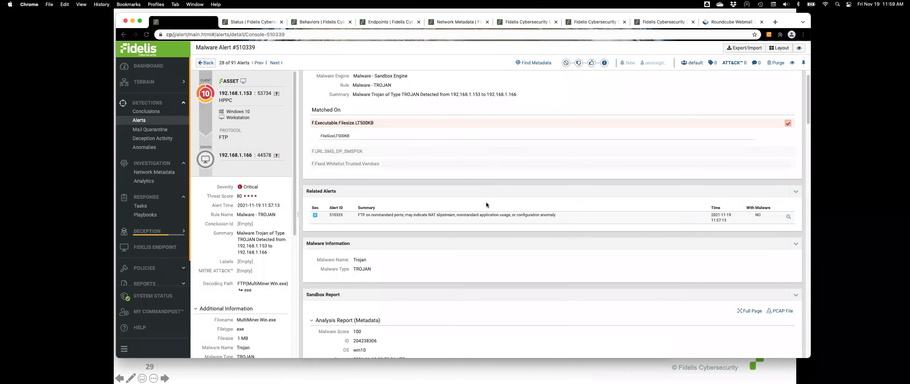
scroll(486, 204, down, 2)
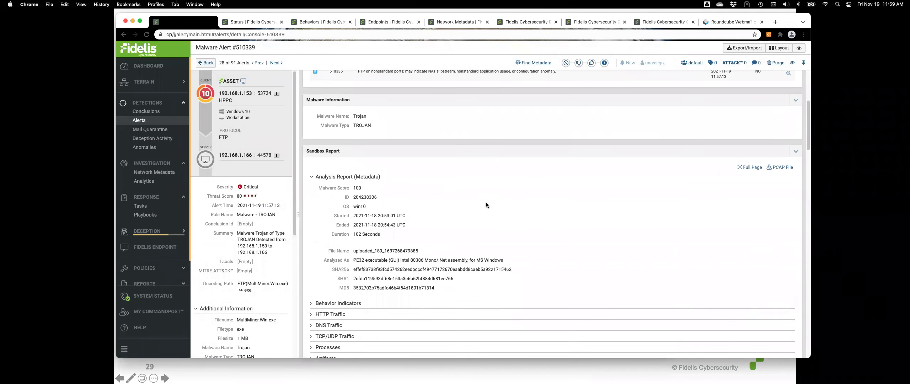
scroll(477, 207, down, 1)
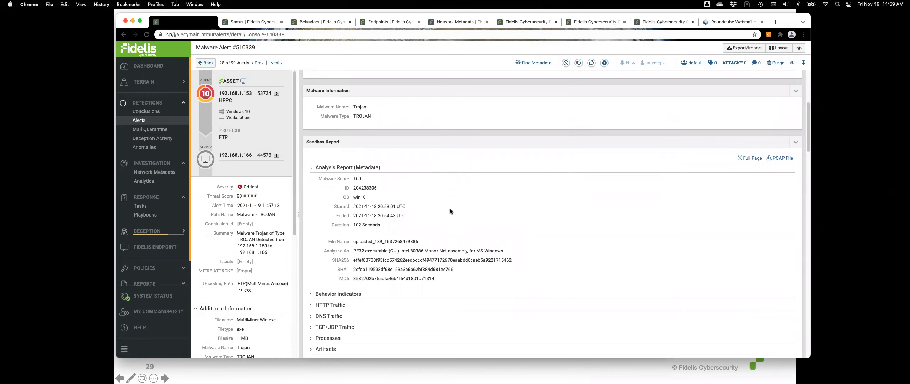
scroll(377, 213, down, 2)
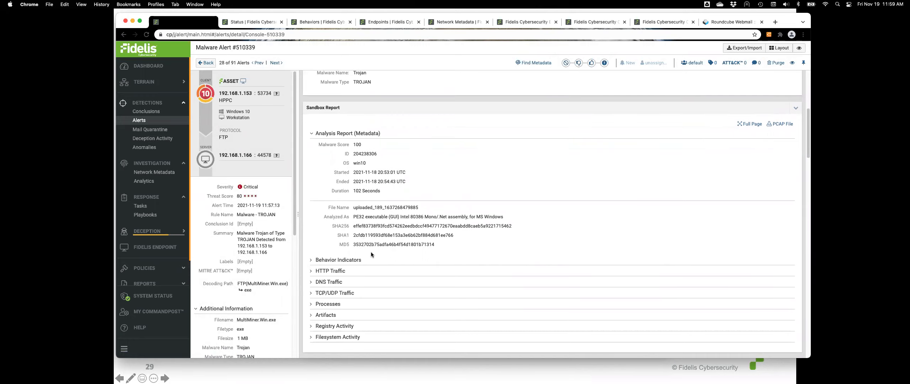
scroll(382, 248, up, 2)
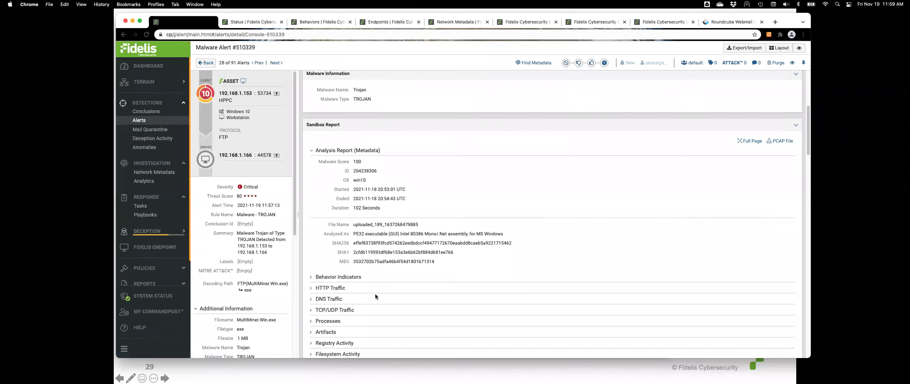
scroll(375, 296, down, 2)
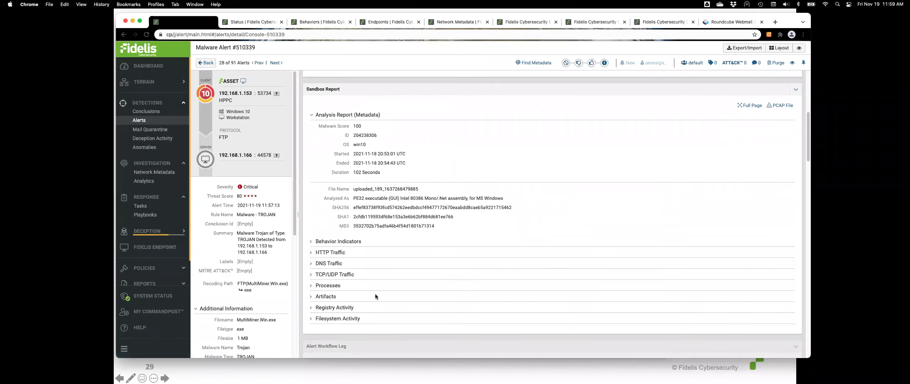
click(311, 319)
scroll(310, 319, down, 5)
click(318, 252)
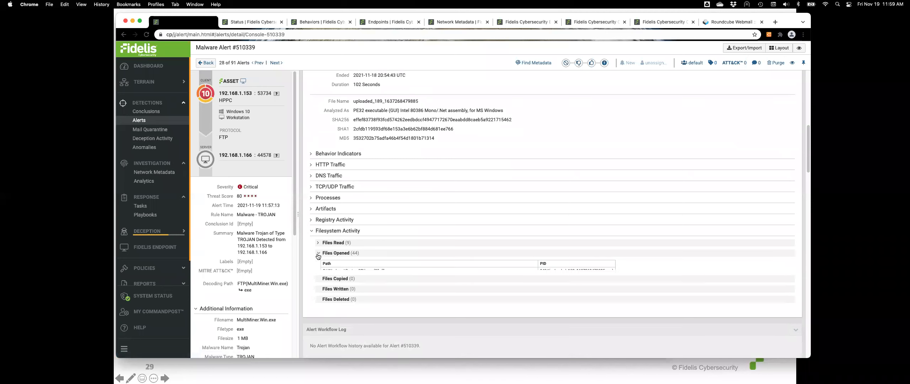
scroll(347, 300, down, 14)
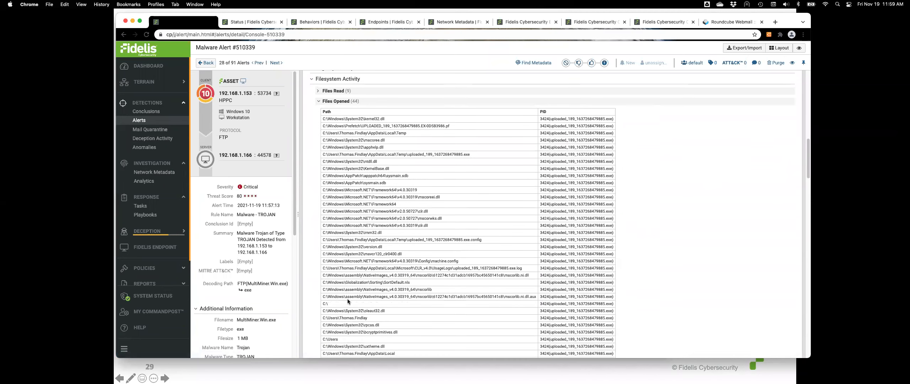
scroll(348, 300, up, 20)
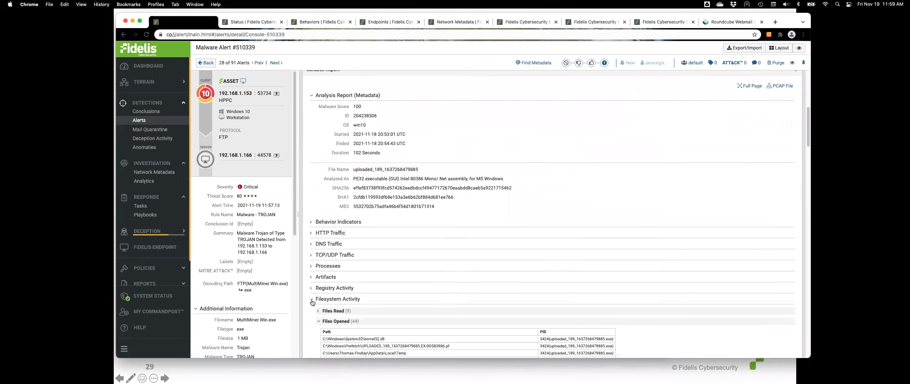
Collapse Filesystem Activity, show Endpoint Tasks, and reveal asset details for HPPC at 192.168.1.153
click(312, 330)
scroll(321, 300, down, 10)
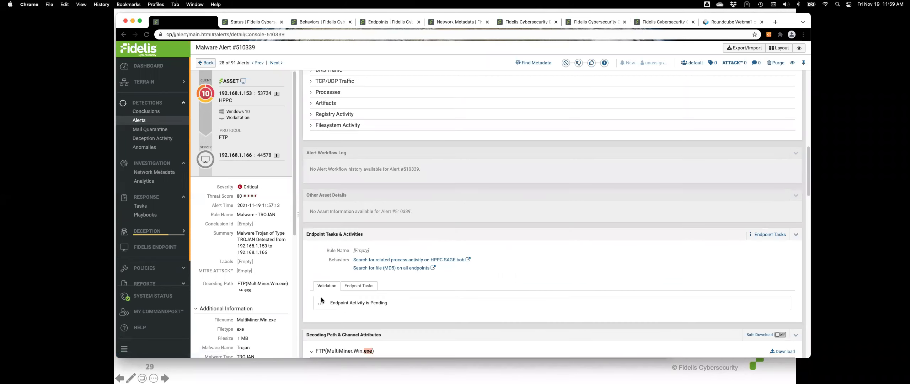
click(362, 286)
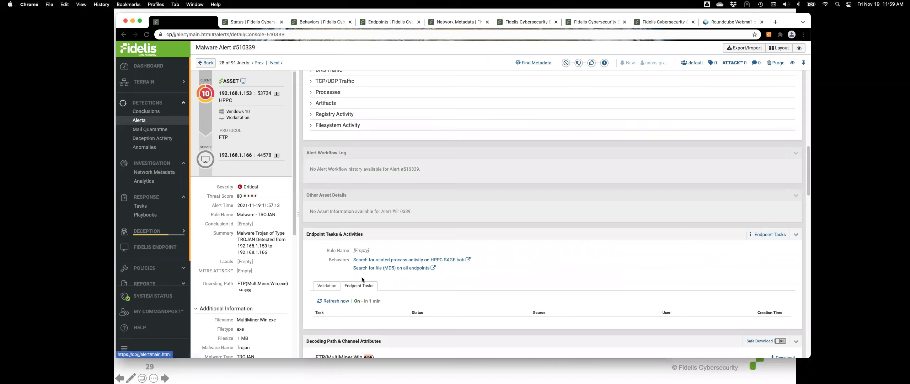
scroll(422, 303, down, 2)
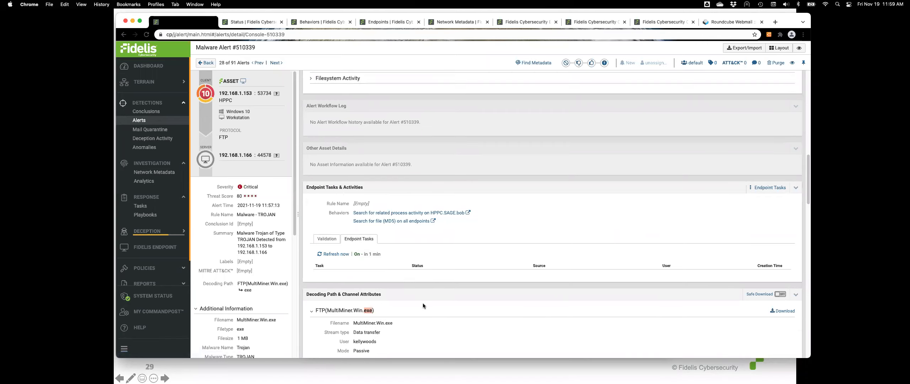
scroll(422, 302, down, 2)
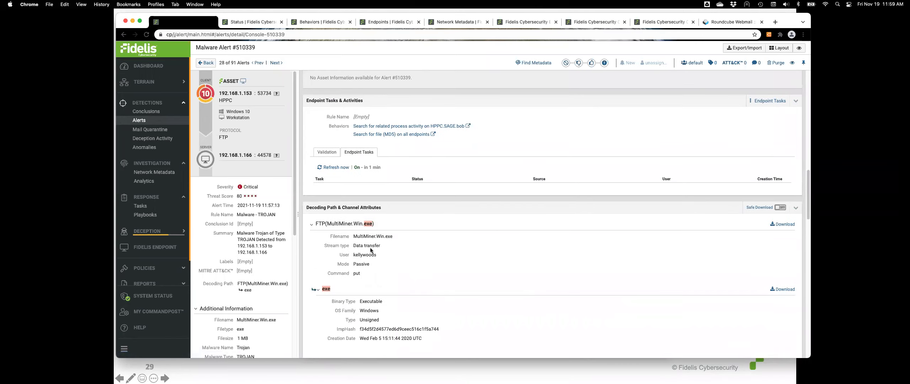
scroll(390, 280, down, 4)
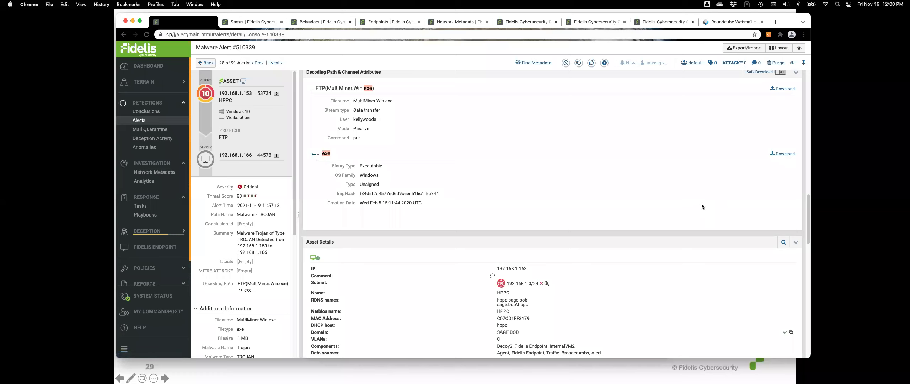
scroll(701, 205, down, 5)
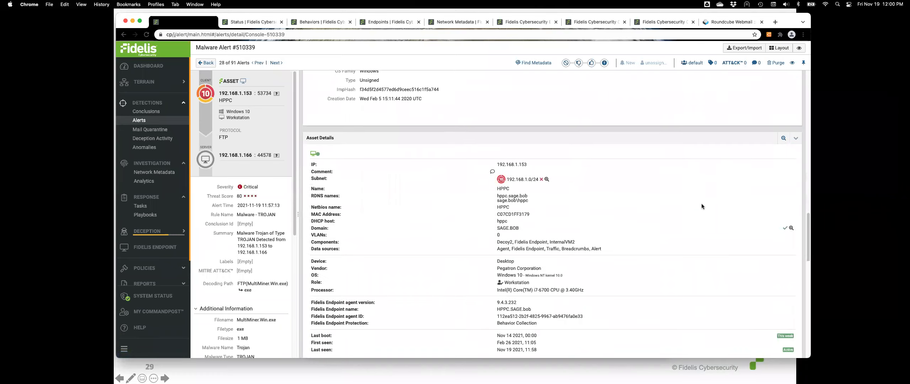
scroll(701, 205, down, 6)
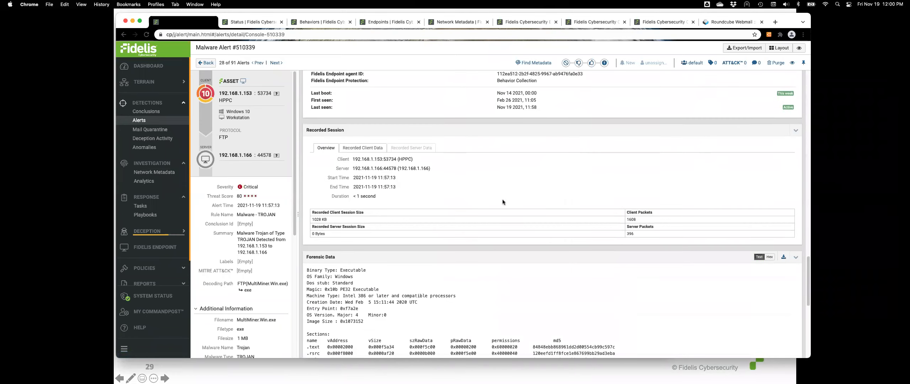
click(368, 149)
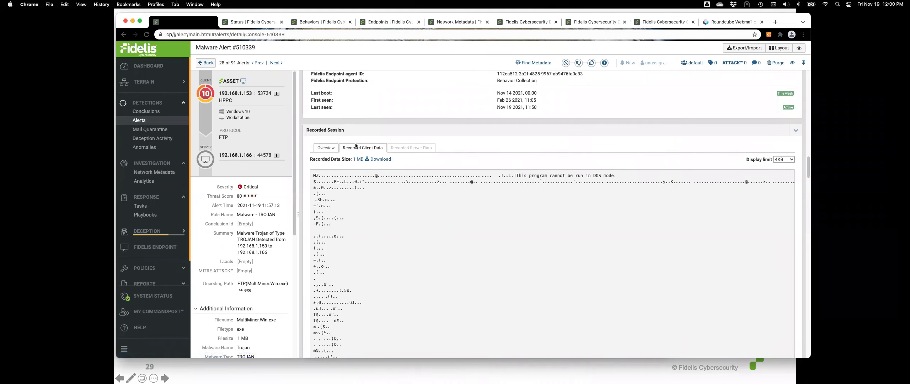
click(323, 148)
scroll(403, 201, down, 5)
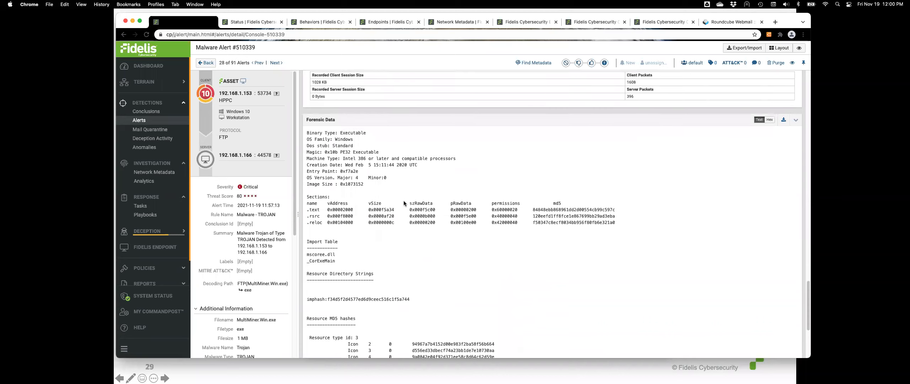
scroll(403, 204, down, 1)
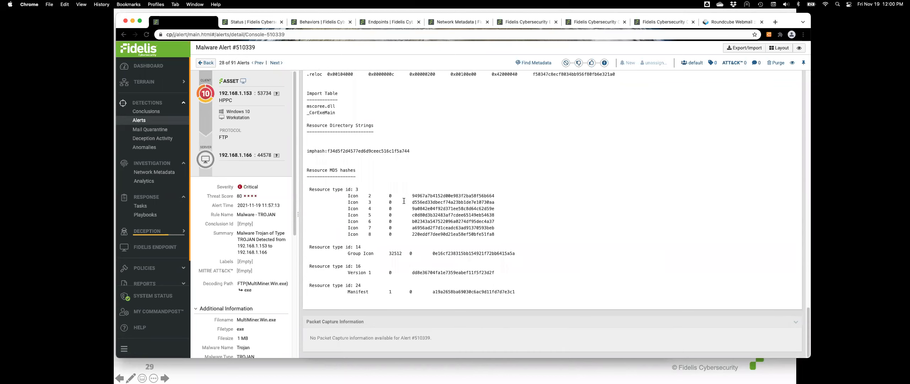
scroll(403, 201, up, 20)
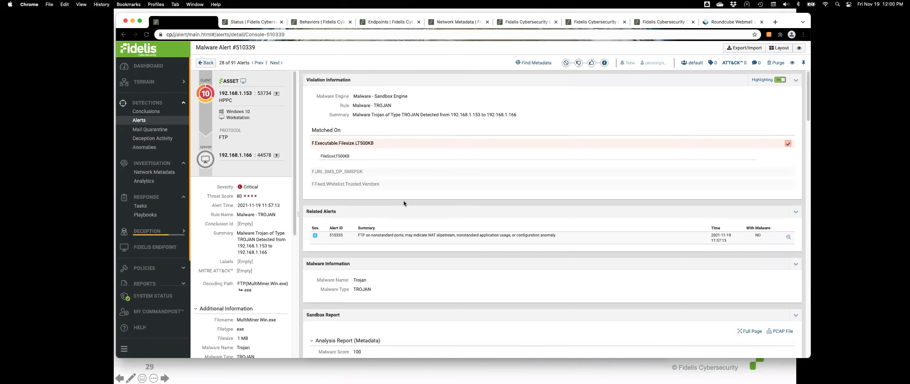
Search network metadata in a new tab for MultiMiner.Win.exe's SHA256 hash from the alert panel
triple_click(273, 242)
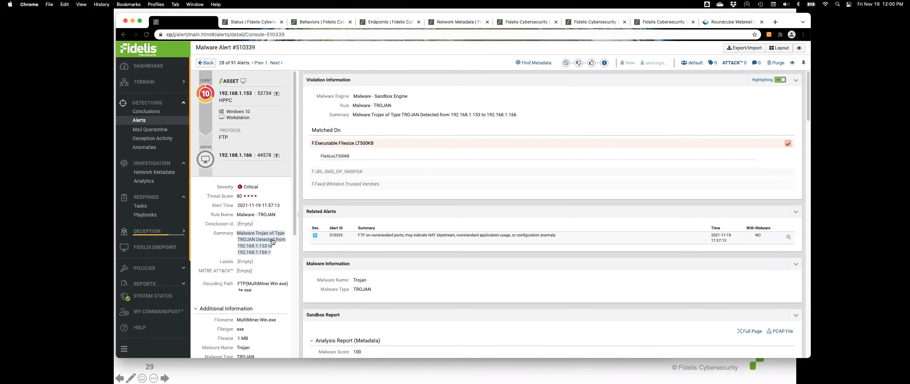
scroll(273, 241, down, 2)
scroll(273, 241, down, 2)
double_click(254, 249)
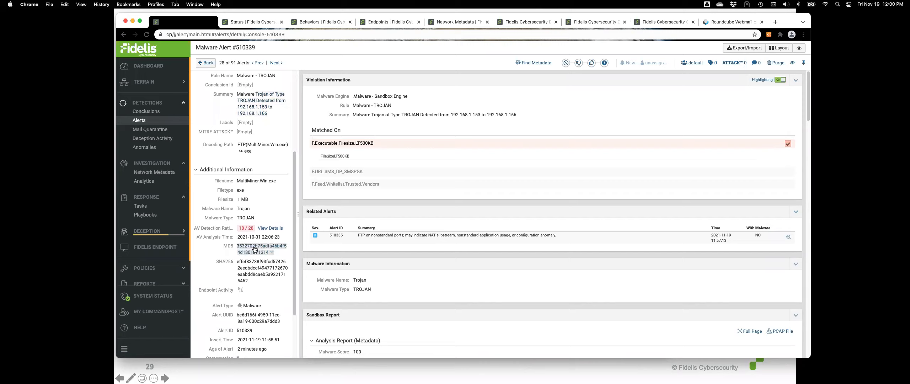
double_click(258, 268)
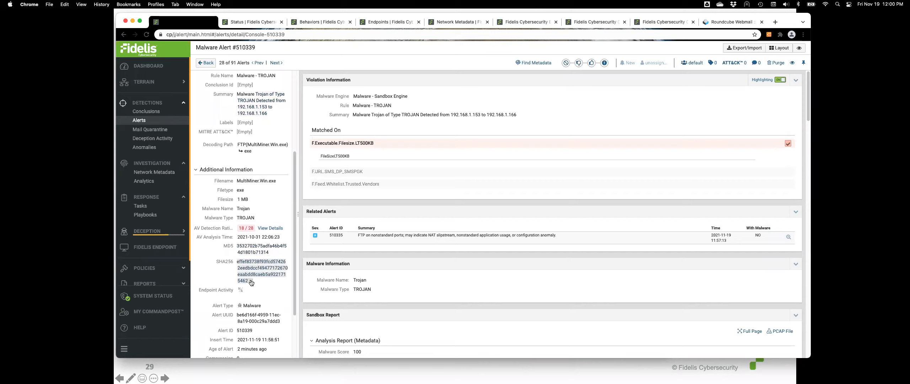
click(250, 281)
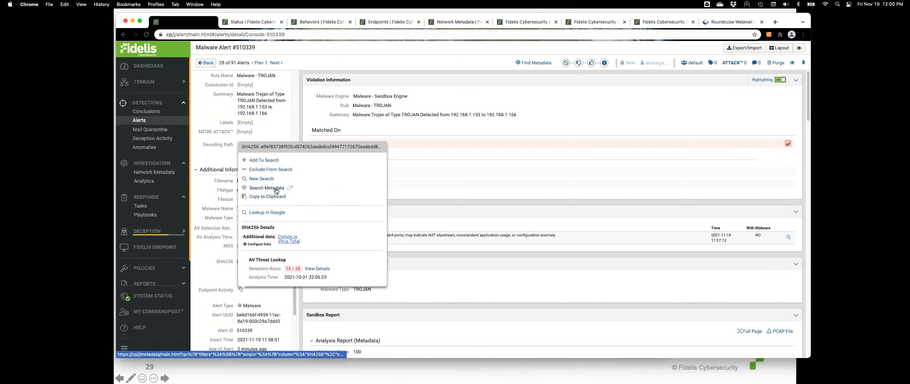
click(290, 188)
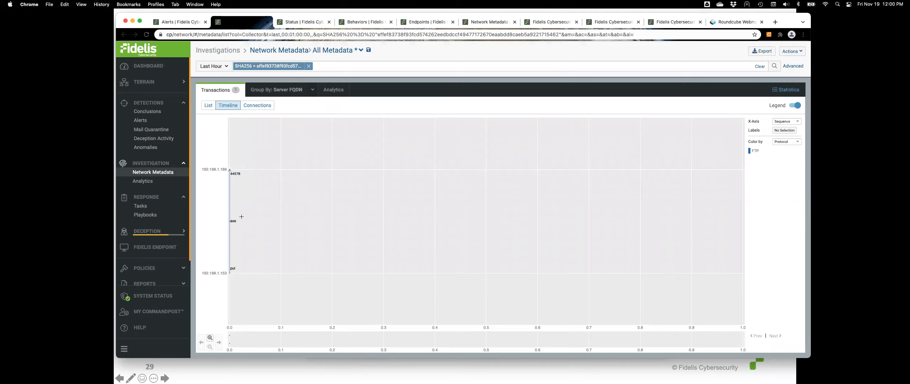
Open the matching FTP transaction and widen the search range to the Last 7 Days
click(230, 222)
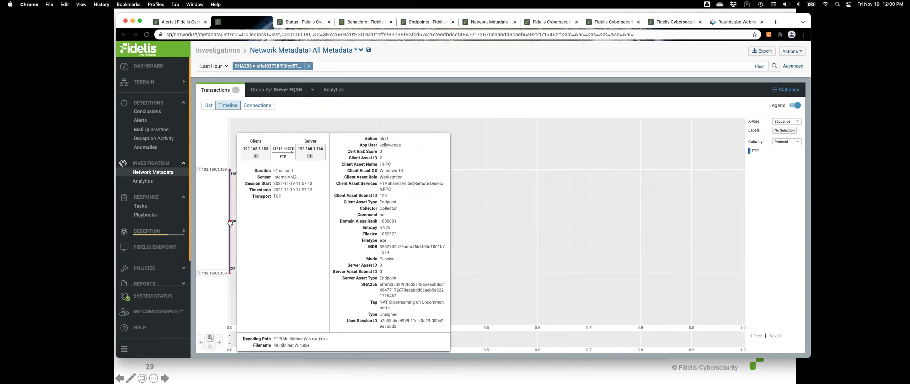
click(226, 68)
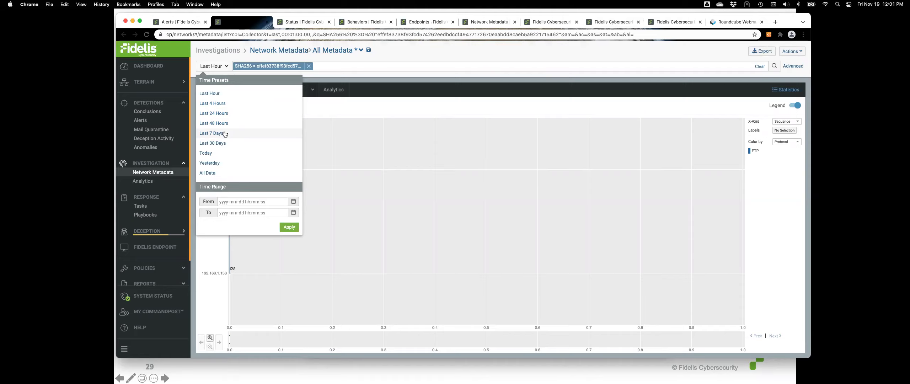
click(225, 133)
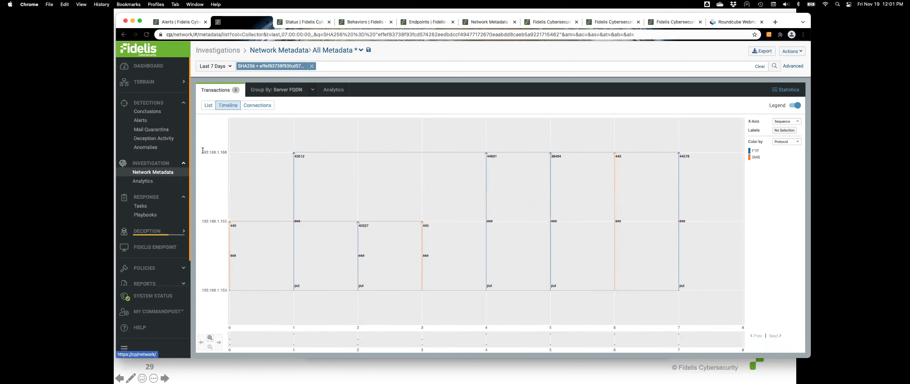
drag(204, 153, 227, 153)
drag(206, 221, 228, 292)
click(220, 297)
Colour the timeline by Filetype and open transaction 5's details
click(786, 142)
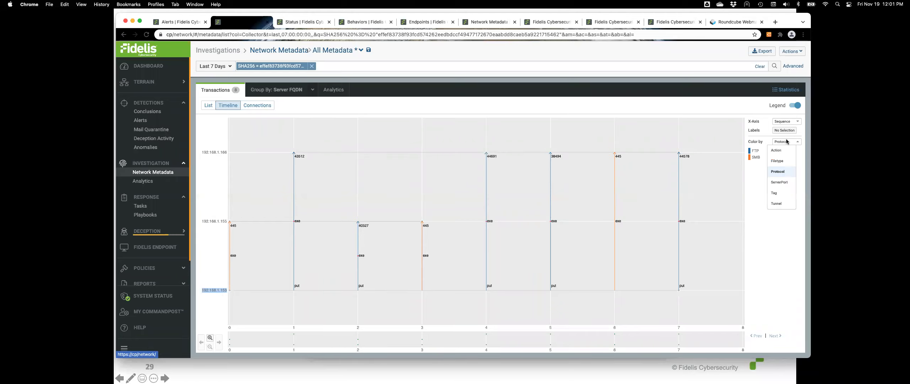
click(782, 161)
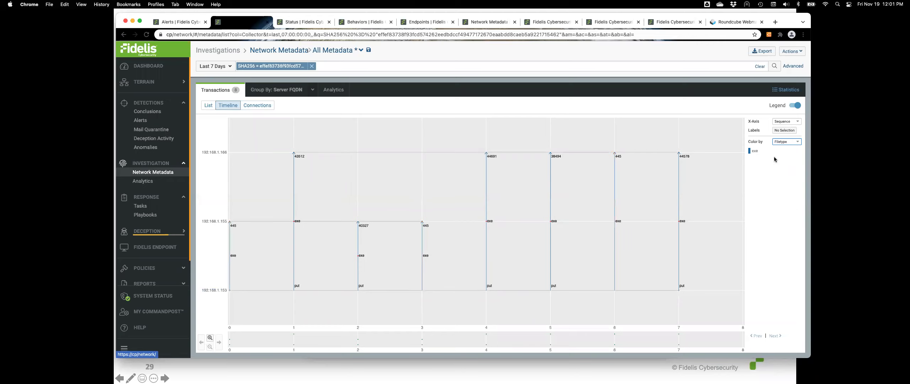
click(549, 204)
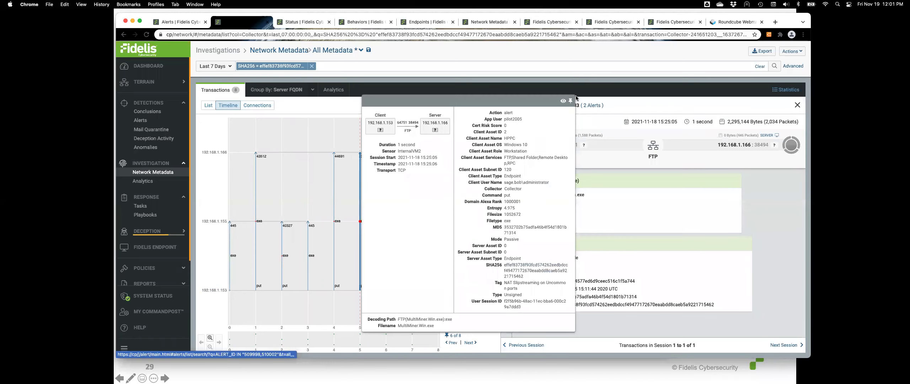
Close the transaction popup and go to Detections > Deception Activity
click(570, 101)
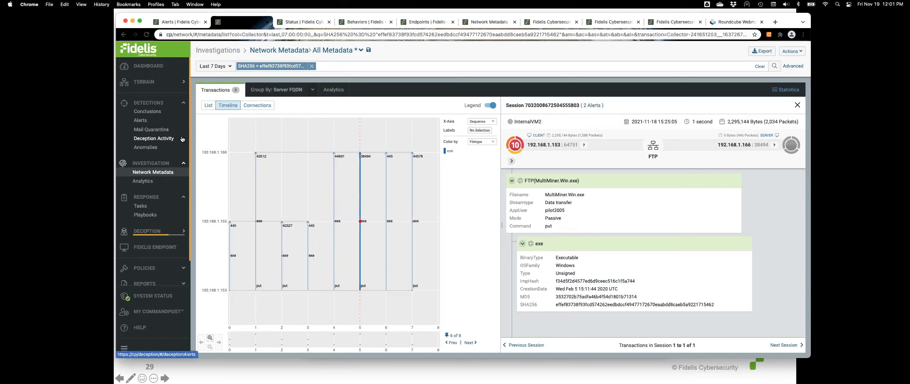
click(162, 138)
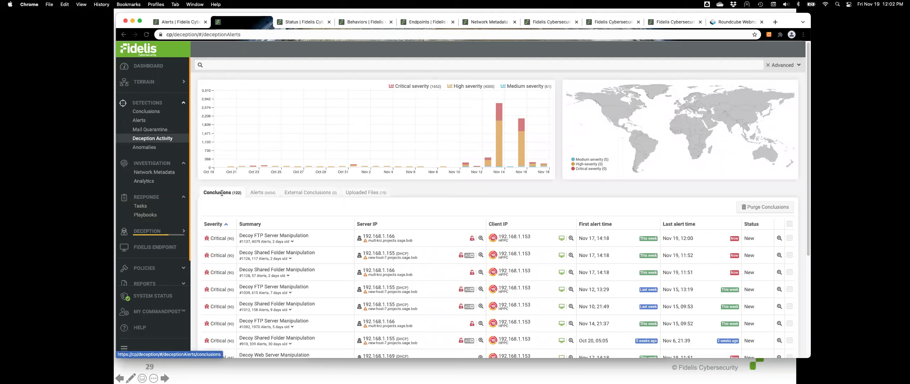
Open the Conclusions list and view Malware Trojan conclusion #1144's details
click(150, 111)
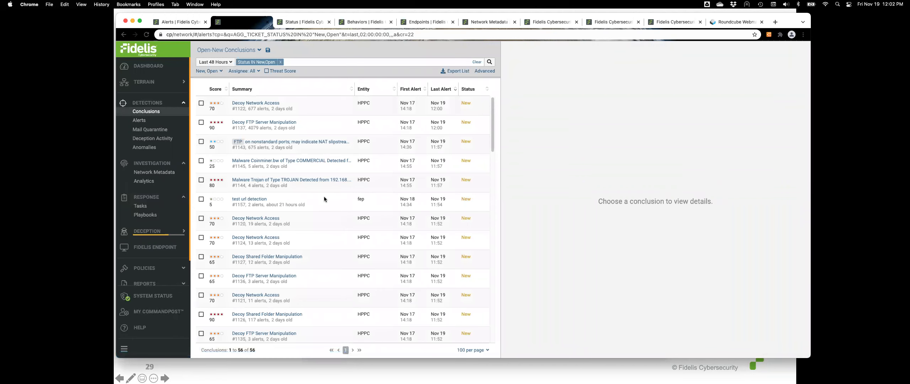
click(320, 187)
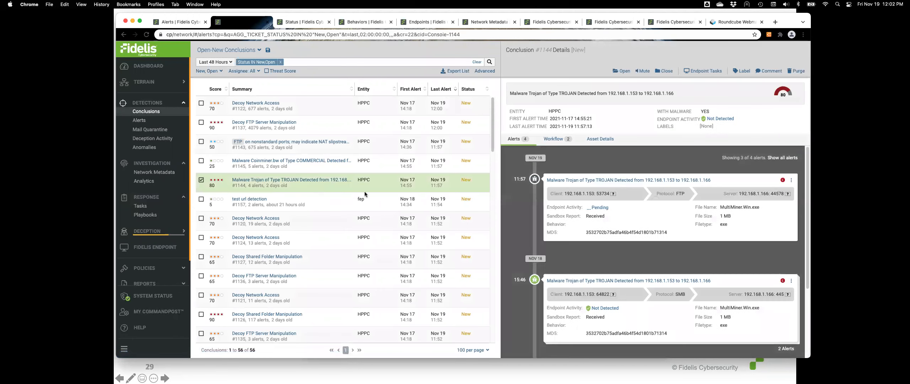
scroll(729, 248, down, 3)
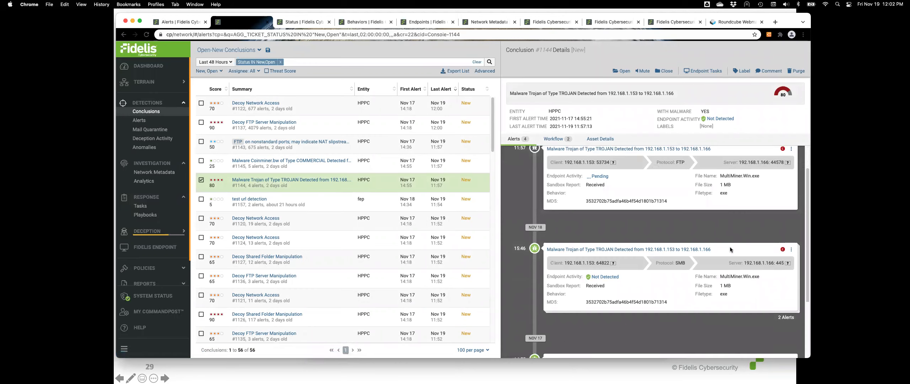
scroll(729, 248, up, 3)
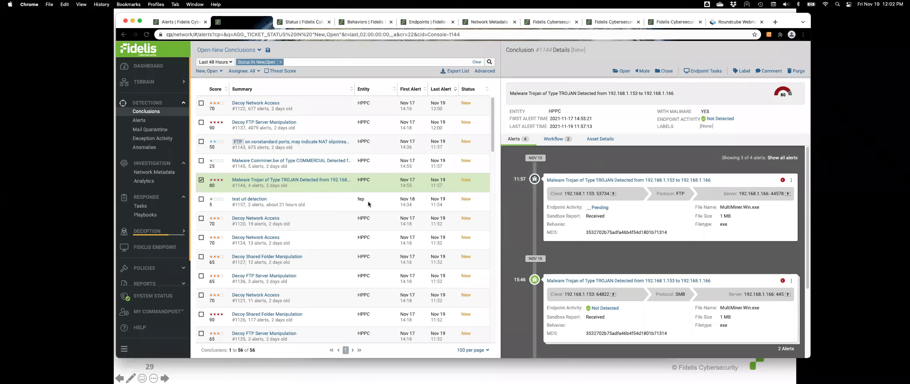
Review conclusion #1137's alert timeline, unmask one captured password, then switch from Chrome to the slide
click(319, 128)
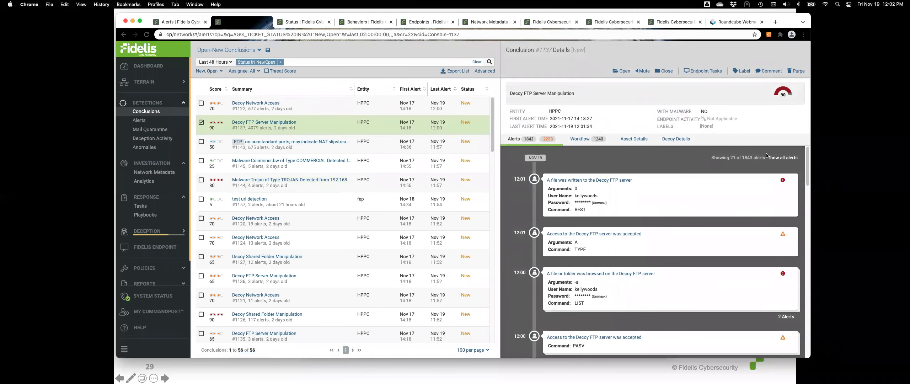
scroll(668, 210, down, 10)
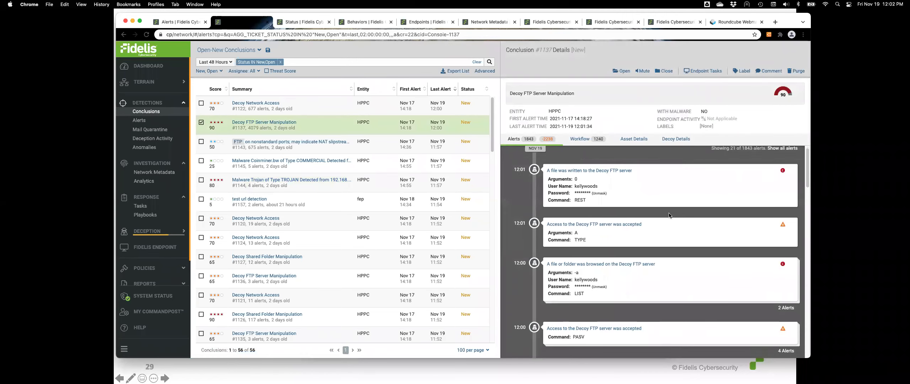
scroll(647, 224, down, 3)
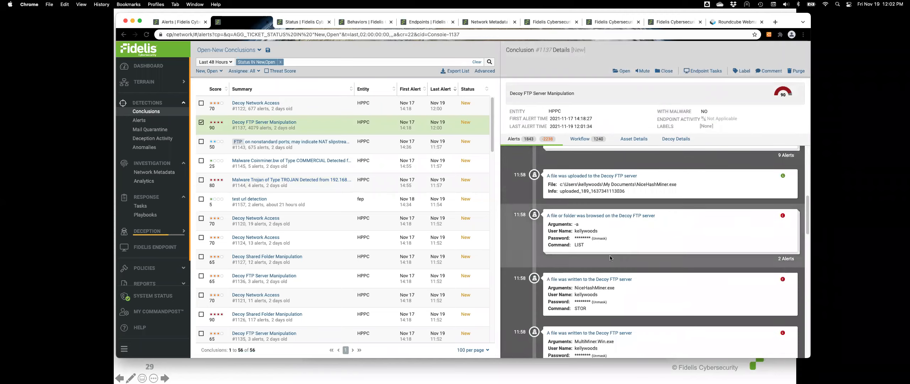
click(601, 229)
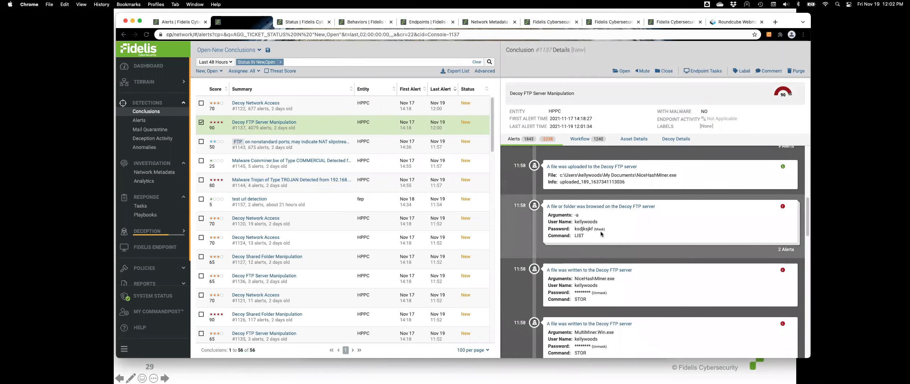
scroll(624, 289, down, 10)
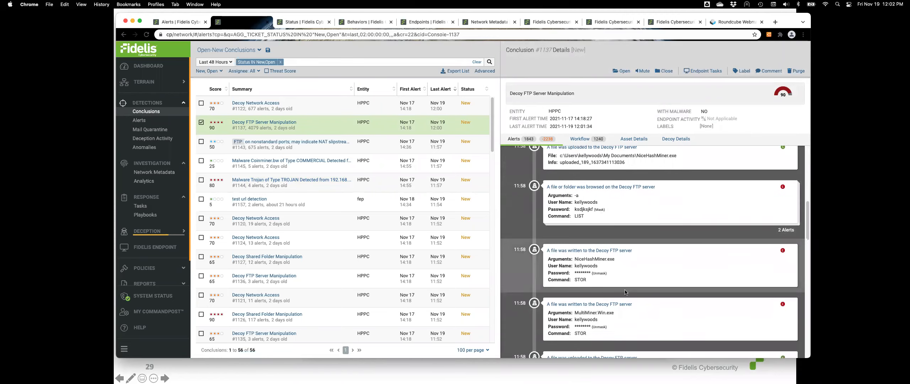
scroll(624, 289, down, 10)
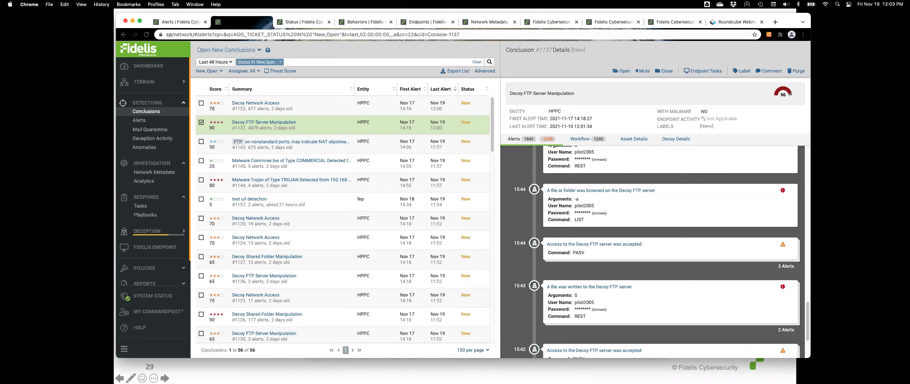
key(super+Tab)
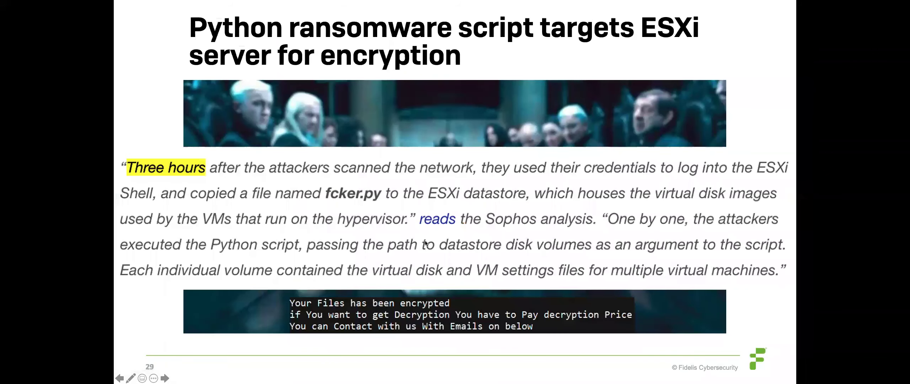
Advance the slideshow to slide 30, 'Solar Winds: avsvmcloud[.]com', and bring Fidelis Elevate back in front
click(425, 243)
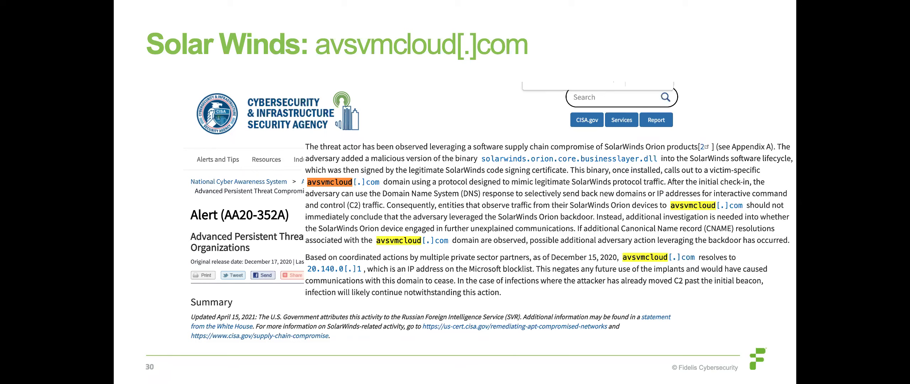
key(super+Tab)
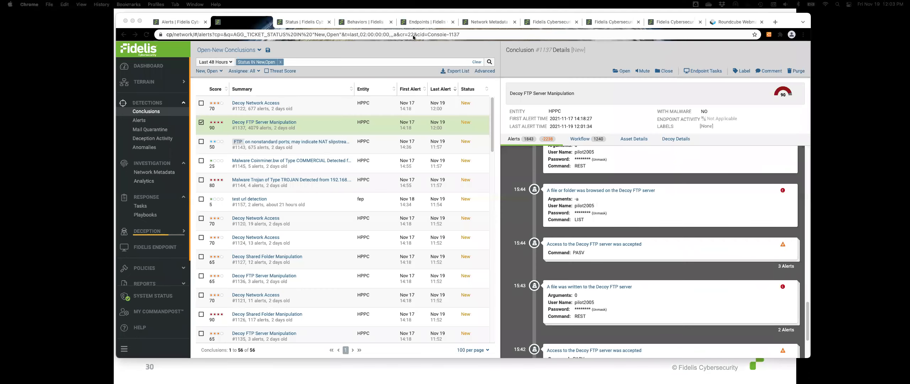
Drop the Filetype != binary filter, load All Metadata, and run an Any String search for avsvmcloud
click(489, 22)
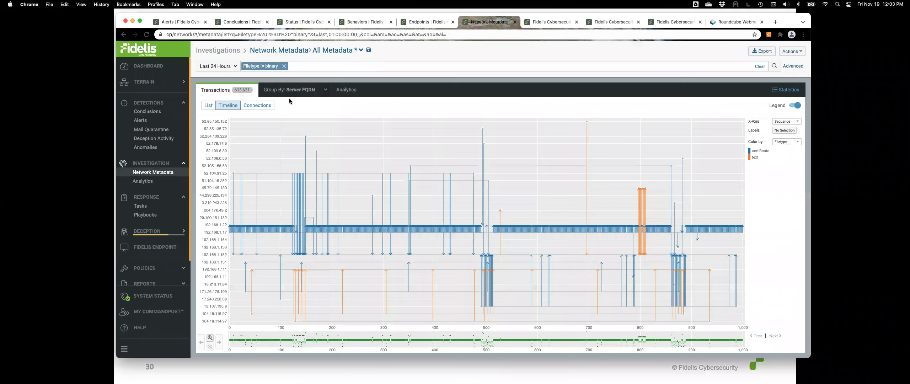
click(284, 66)
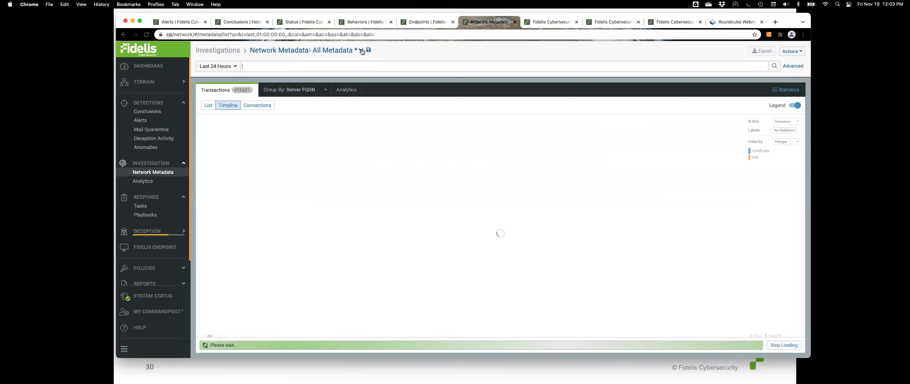
click(361, 51)
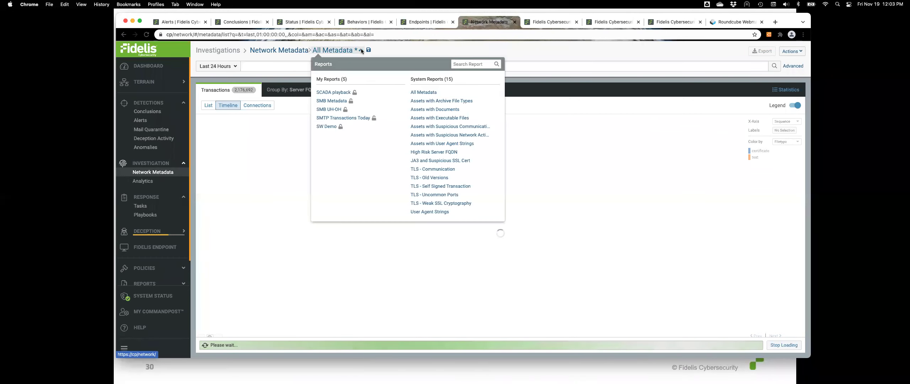
click(429, 93)
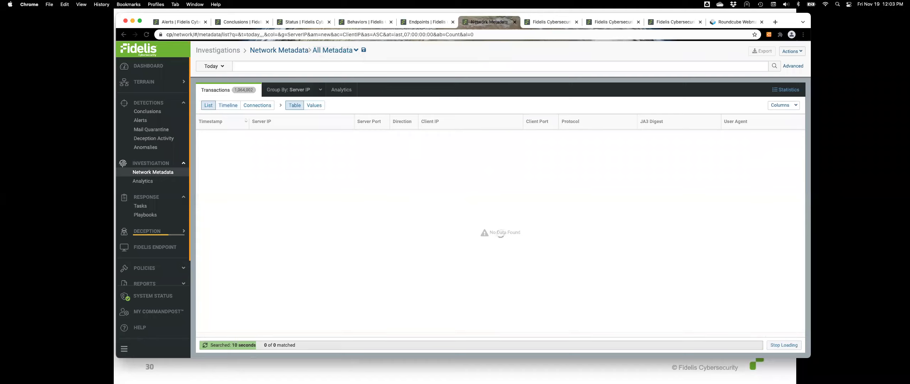
text(avsvmc)
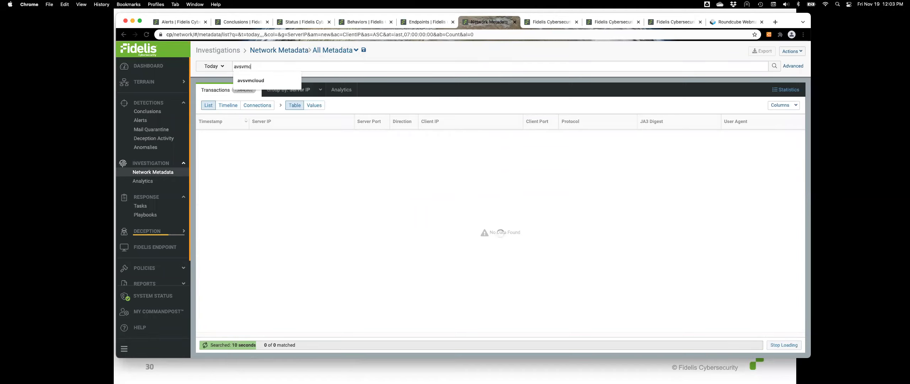
click(250, 81)
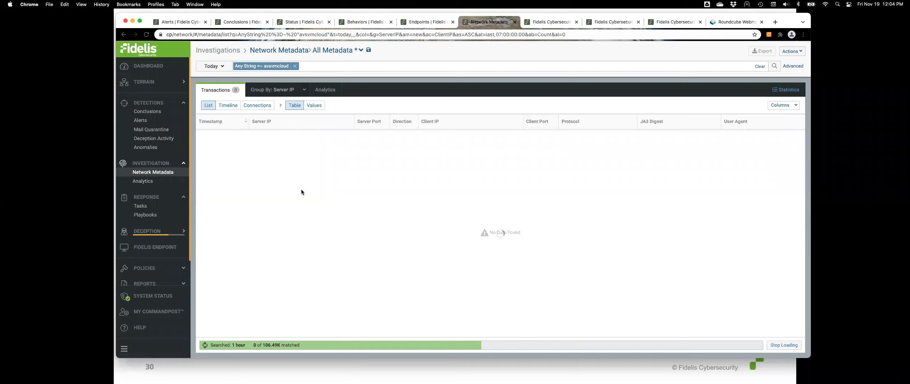
Reopen the All Metadata report from the Network Metadata main page and bring up advanced search
click(159, 172)
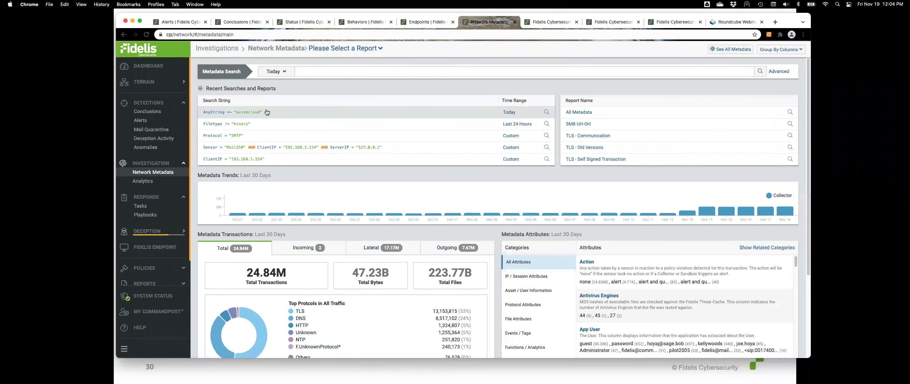
scroll(294, 148, down, 1)
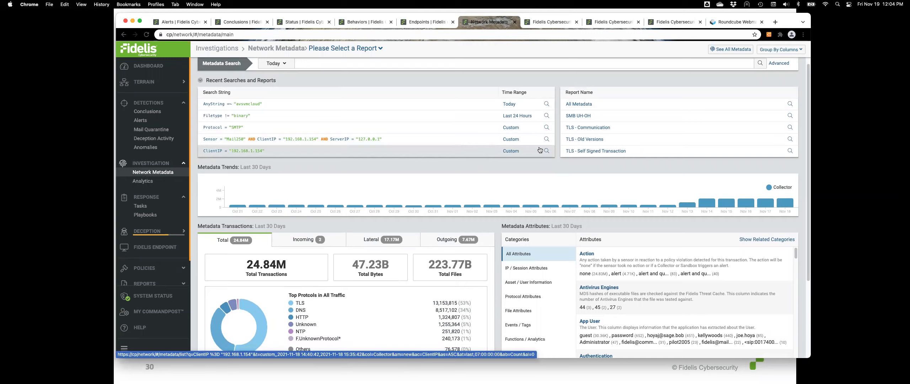
click(570, 103)
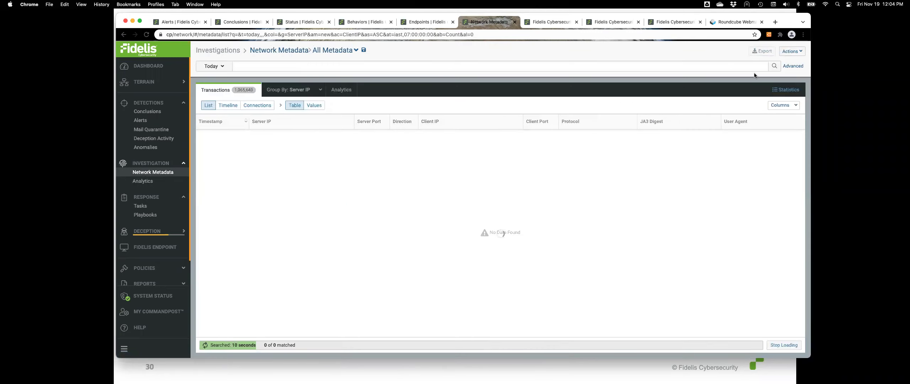
click(786, 67)
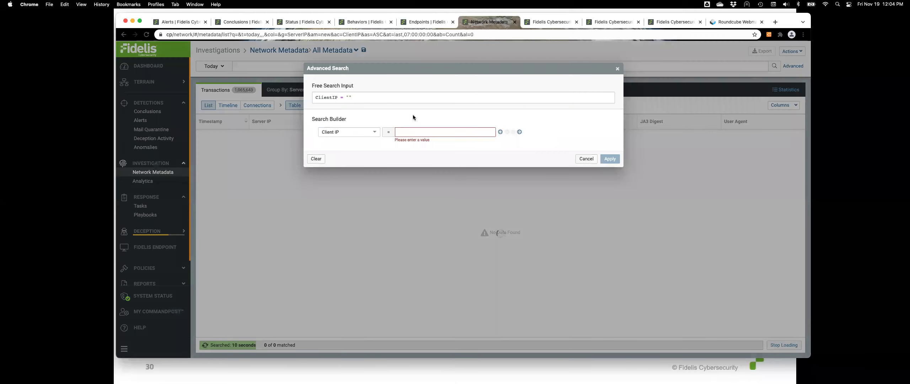
Replace the free search with a Domain Name = avsvmcloud filter and apply it
triple_click(372, 101)
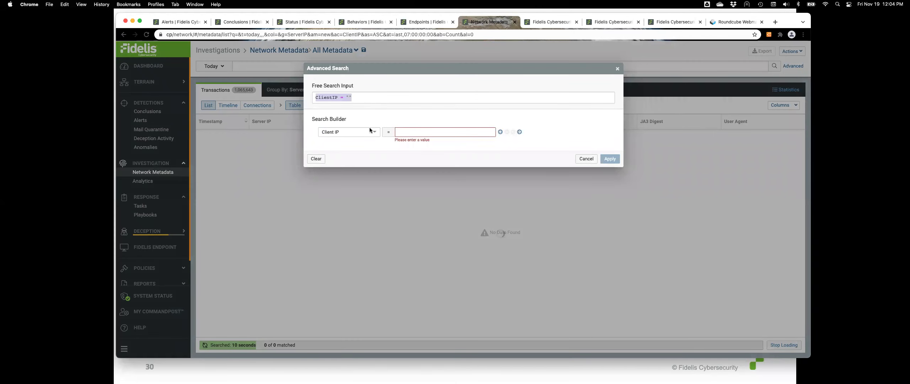
click(373, 132)
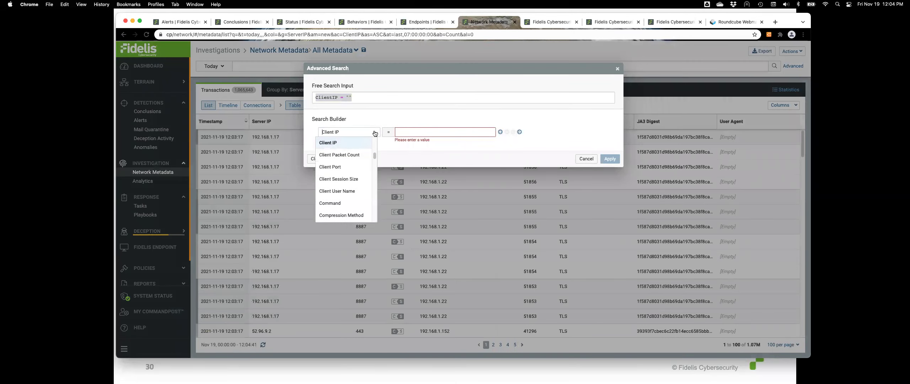
click(374, 131)
text(d)
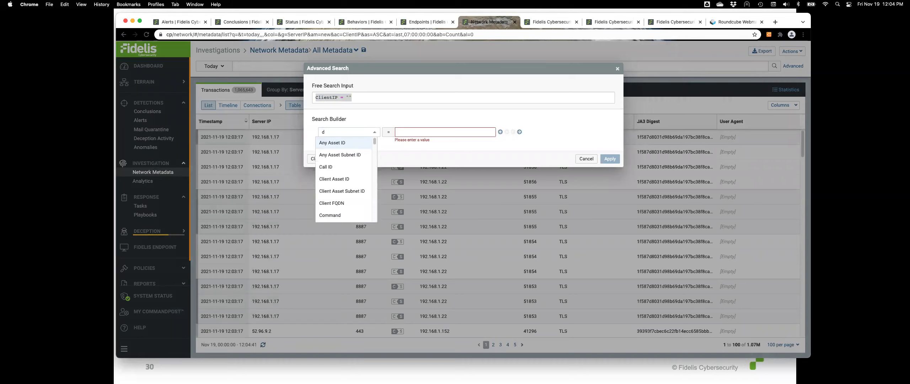
text(omain)
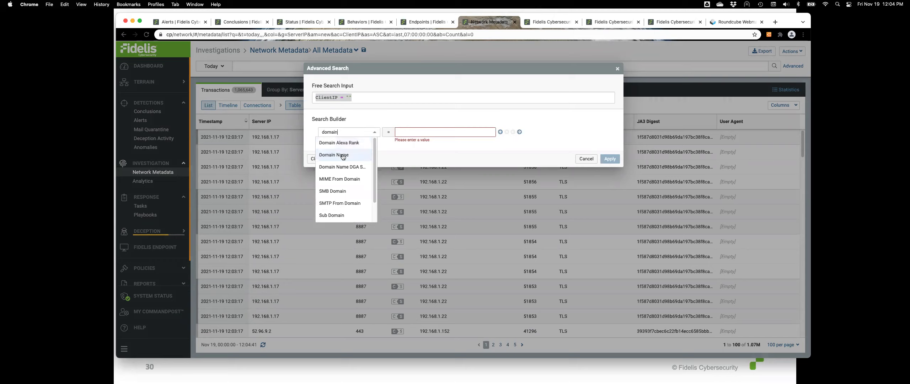
click(344, 155)
click(406, 131)
text(a)
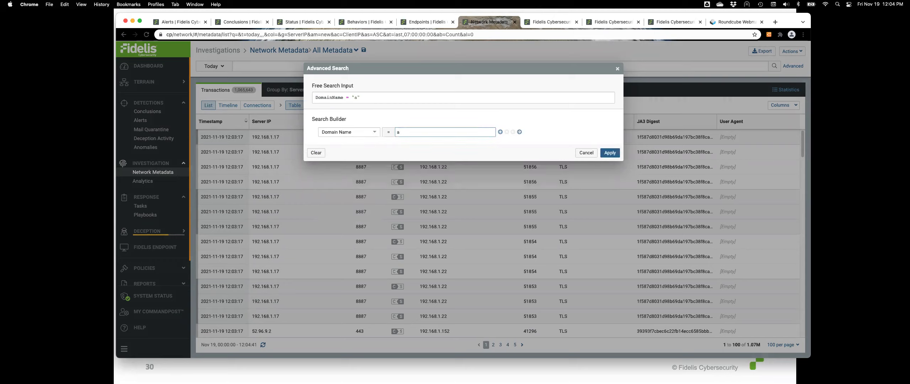
text(vsc)
key(BackSpace)
text(vm)
click(609, 152)
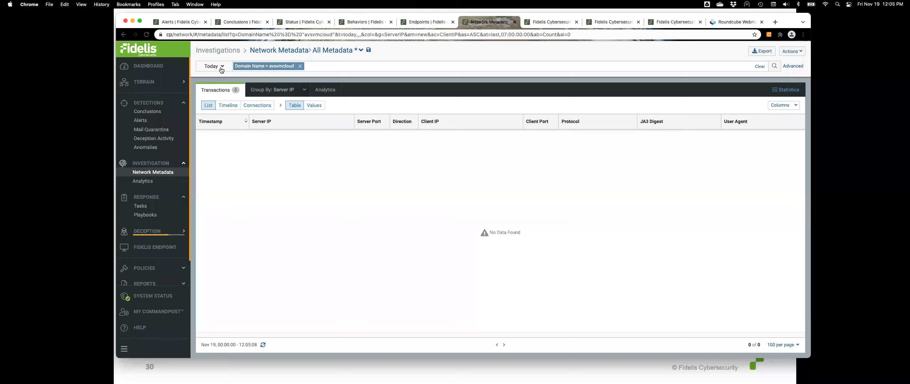
Set the time range to Last 7 Days and switch the Domain Name operator to =~ pattern match
click(221, 69)
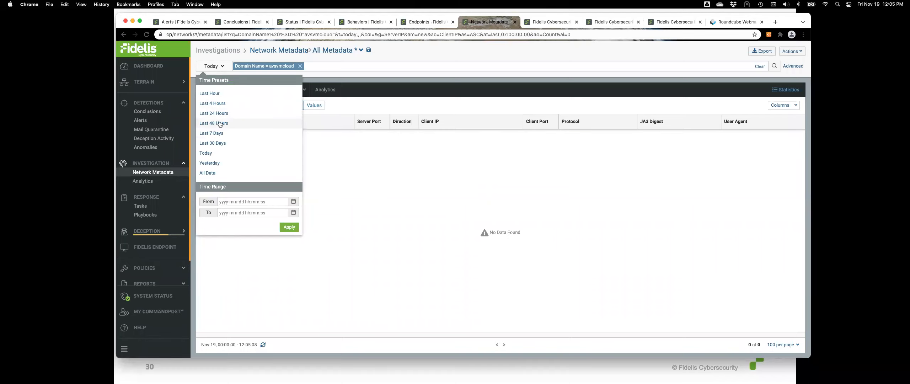
click(216, 132)
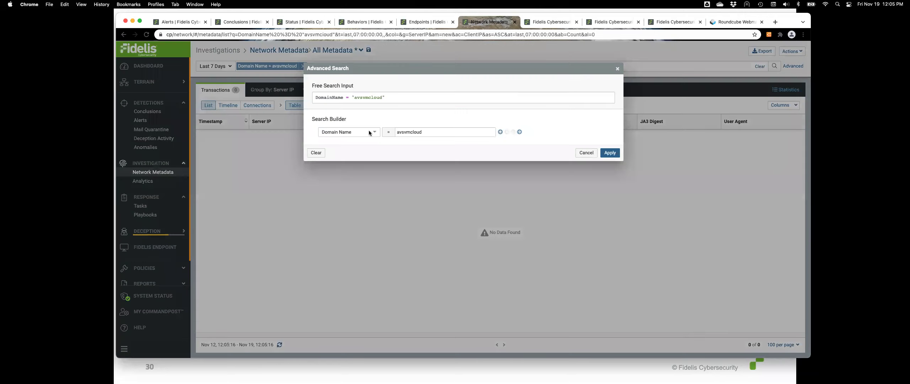
click(388, 132)
click(393, 146)
click(610, 152)
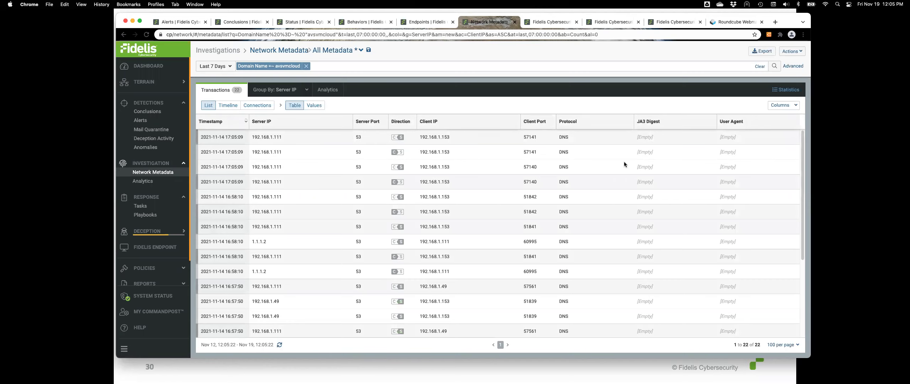
View avsvmcloud results as a Timeline and pin the 192.168.1.153 to 192.168.1.111 DNS session details
click(237, 106)
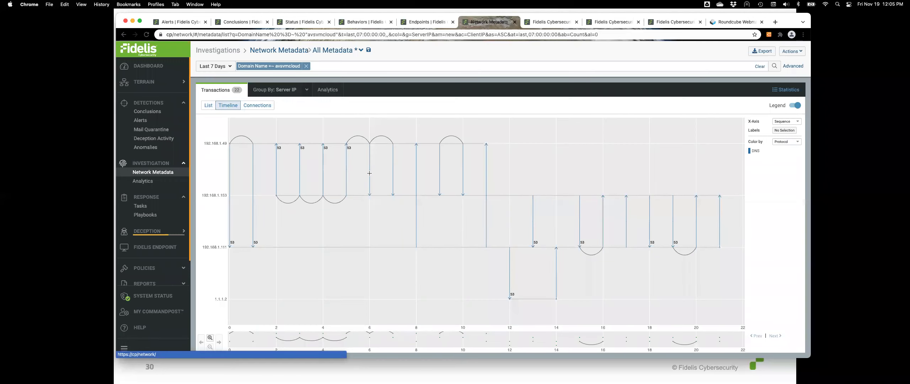
click(440, 178)
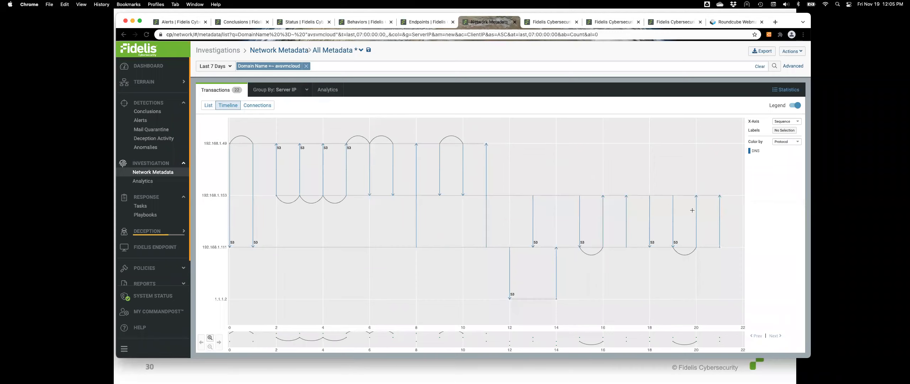
mouse_move(698, 215)
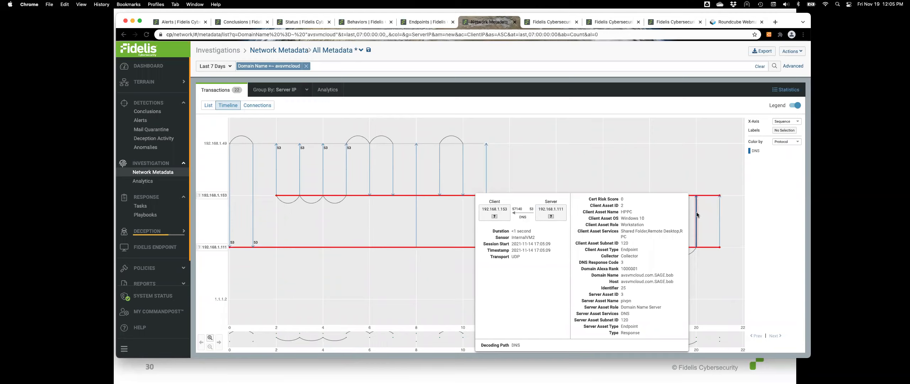
click(696, 214)
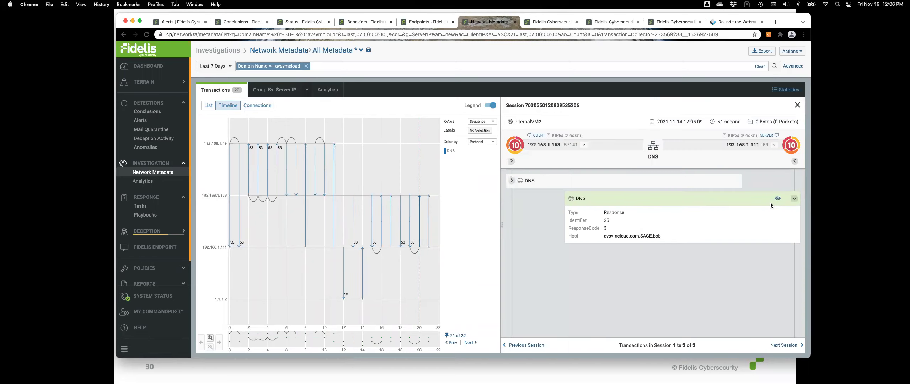
Expand the avsvmcloud.com DNS request, set the range to Last Hour, and close the session details
click(511, 180)
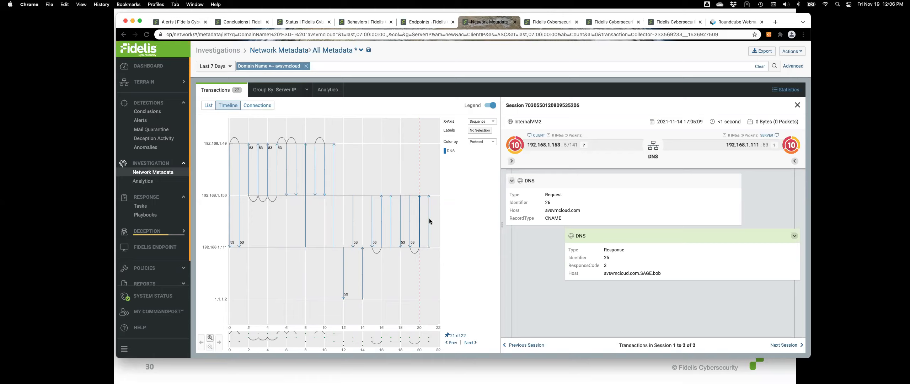
click(229, 67)
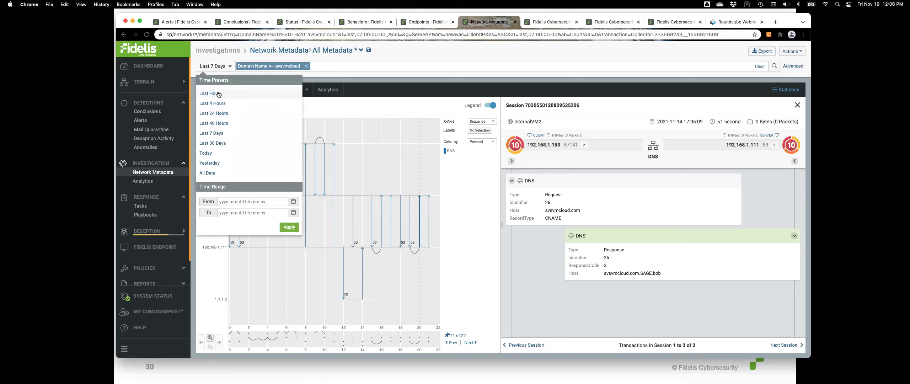
click(217, 94)
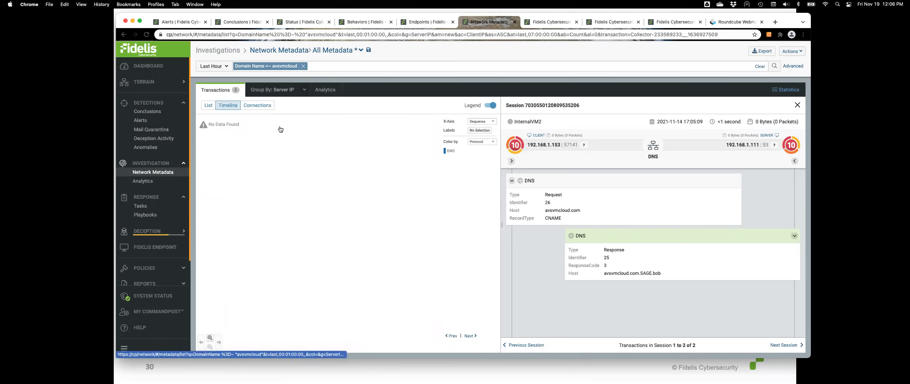
click(797, 104)
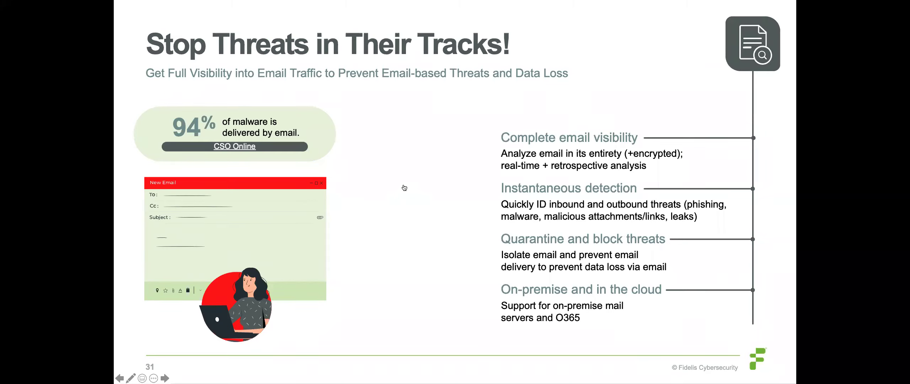
Bring Chrome back over the slides and show the empty Roundcube Webmail inbox
click(404, 187)
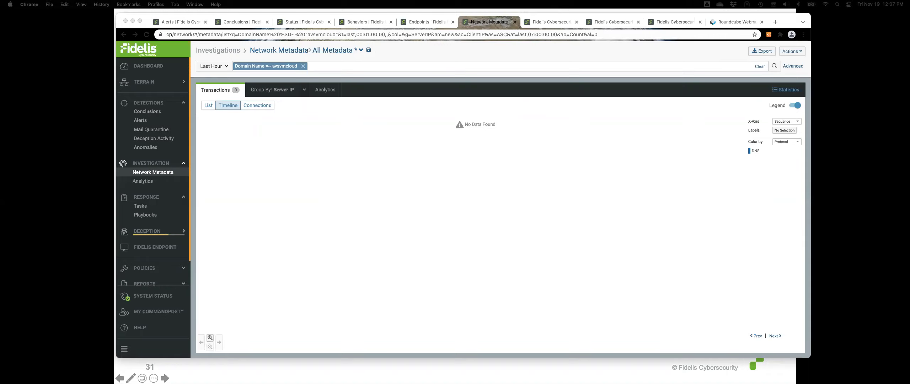
click(732, 22)
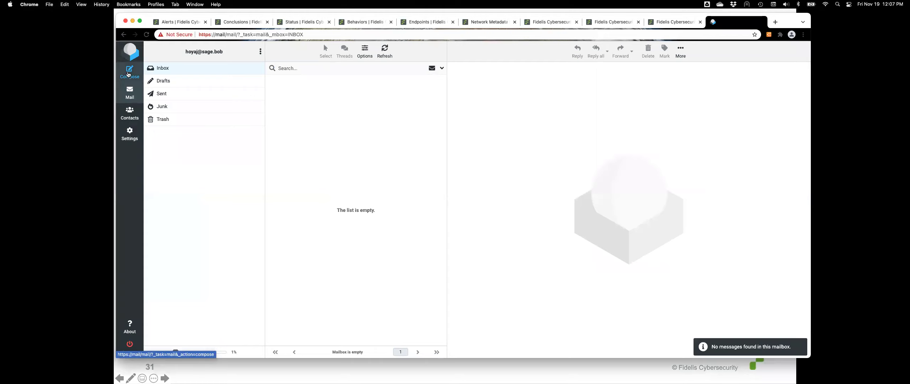
Compose a new email to the recipient's address with subject 'Memo we need for meeting', cursor in the body
click(129, 74)
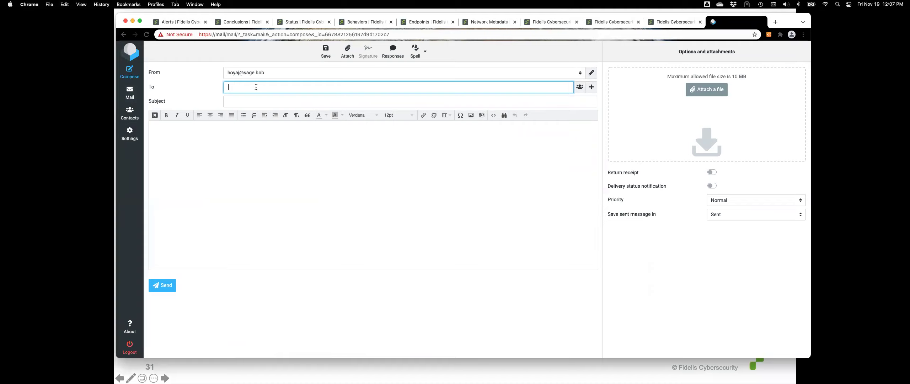
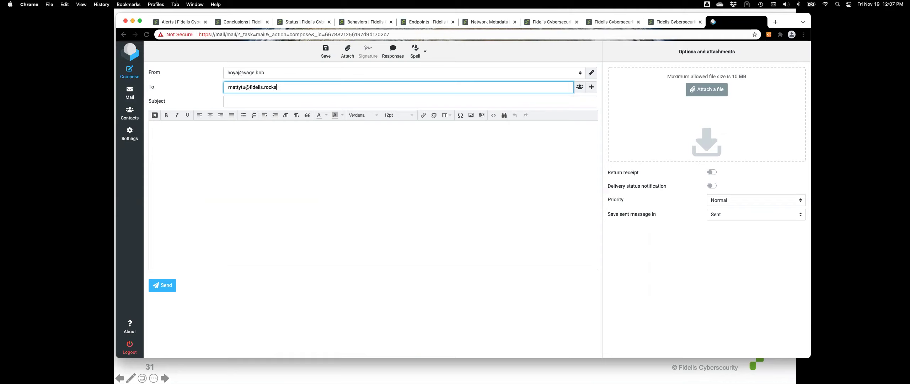
click(234, 102)
text(Memo)
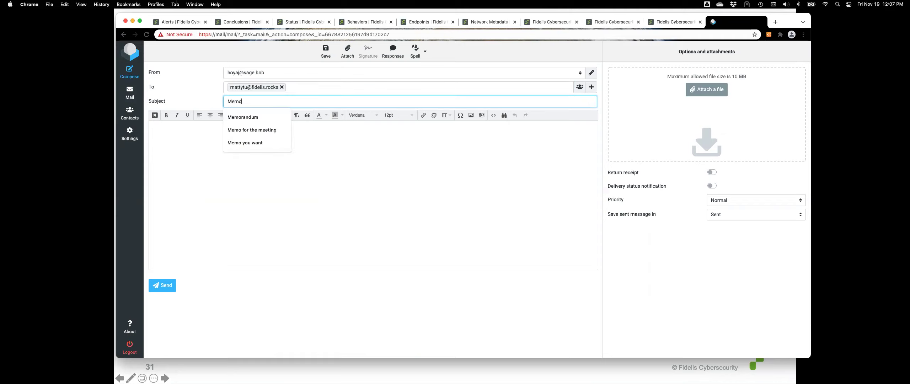
text( we need for meeting)
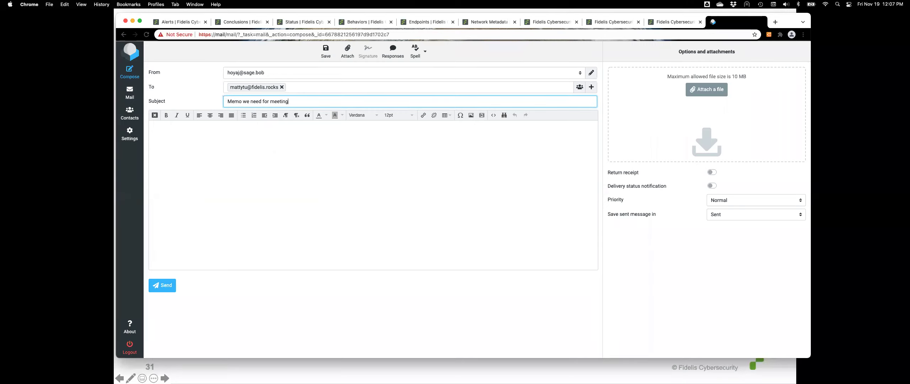
key(Tab)
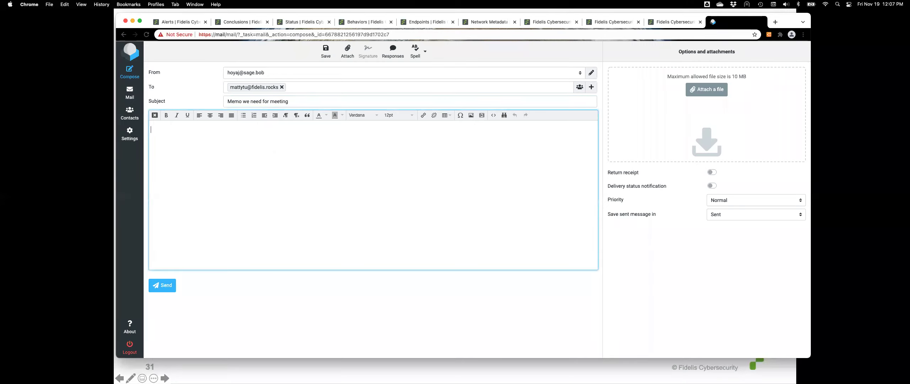